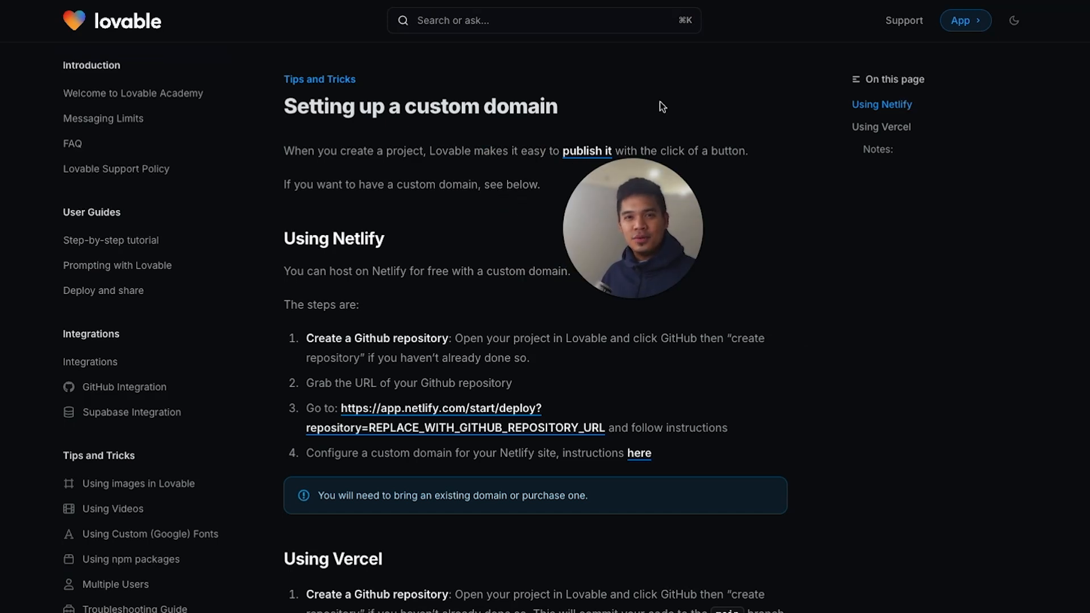
Examine the "Setting up a custom domain" documentation page and its Using Netlify section
{"action": "triple_click", "coordinate": [281, 108]}
{"action": "left_click", "coordinate": [273, 103]}
{"action": "left_click_drag", "start_coordinate": [273, 108], "coordinate": [564, 102]}
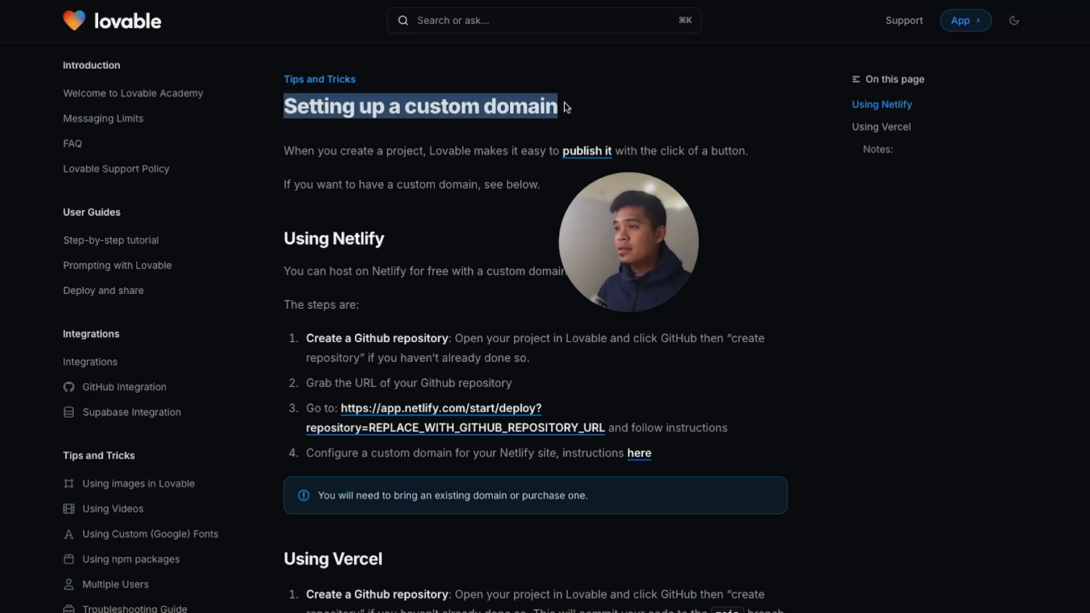
{"action": "left_click", "coordinate": [470, 169]}
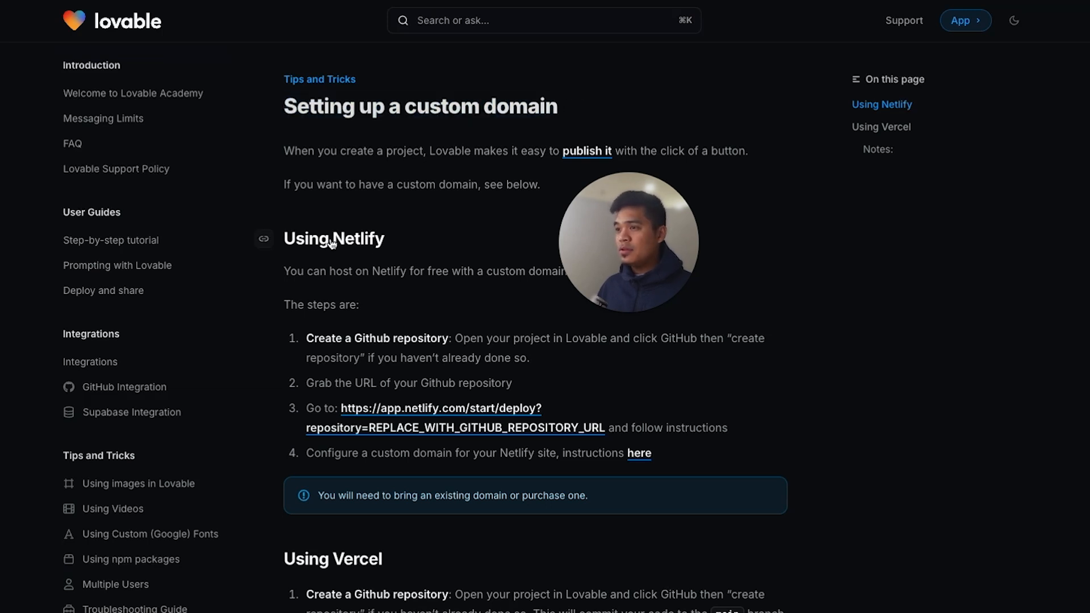
{"action": "scroll", "coordinate": [363, 244], "scroll_direction": "down", "scroll_amount": 3}
{"action": "scroll", "coordinate": [500, 139], "scroll_direction": "up", "scroll_amount": 1}
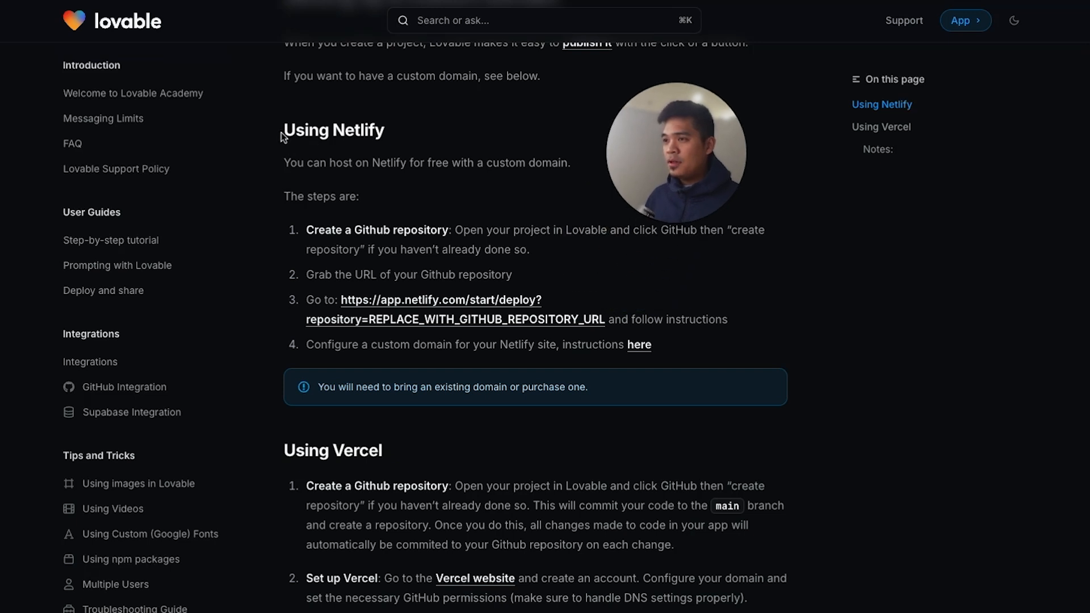
{"action": "left_click_drag", "start_coordinate": [396, 131], "coordinate": [334, 133]}
{"action": "left_click_drag", "start_coordinate": [333, 133], "coordinate": [284, 133]}
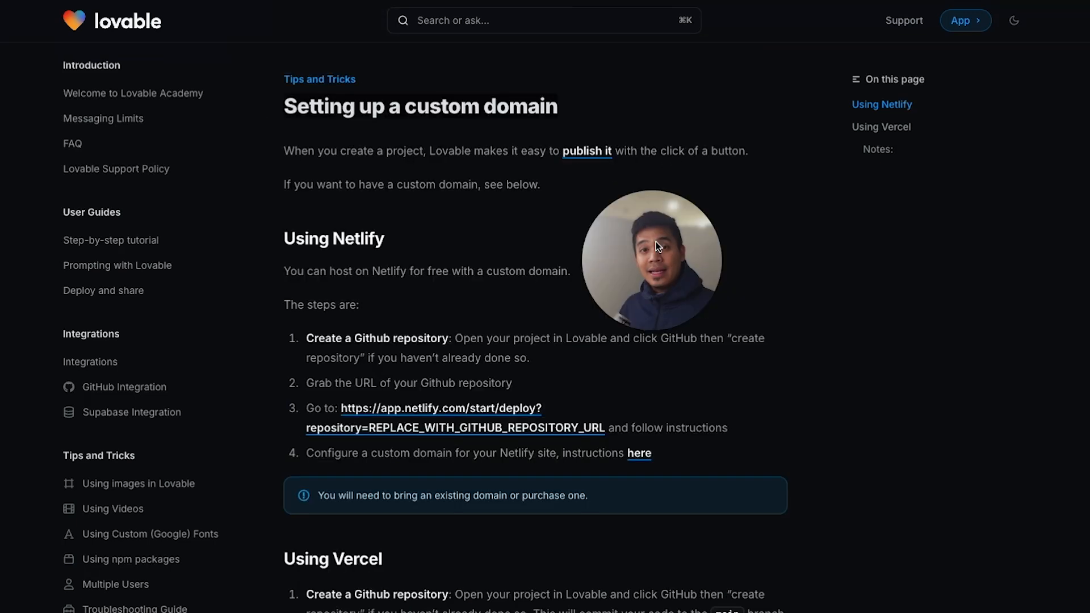
{"action": "left_click_drag", "start_coordinate": [559, 109], "coordinate": [347, 109]}
{"action": "left_click_drag", "start_coordinate": [273, 110], "coordinate": [580, 102]}
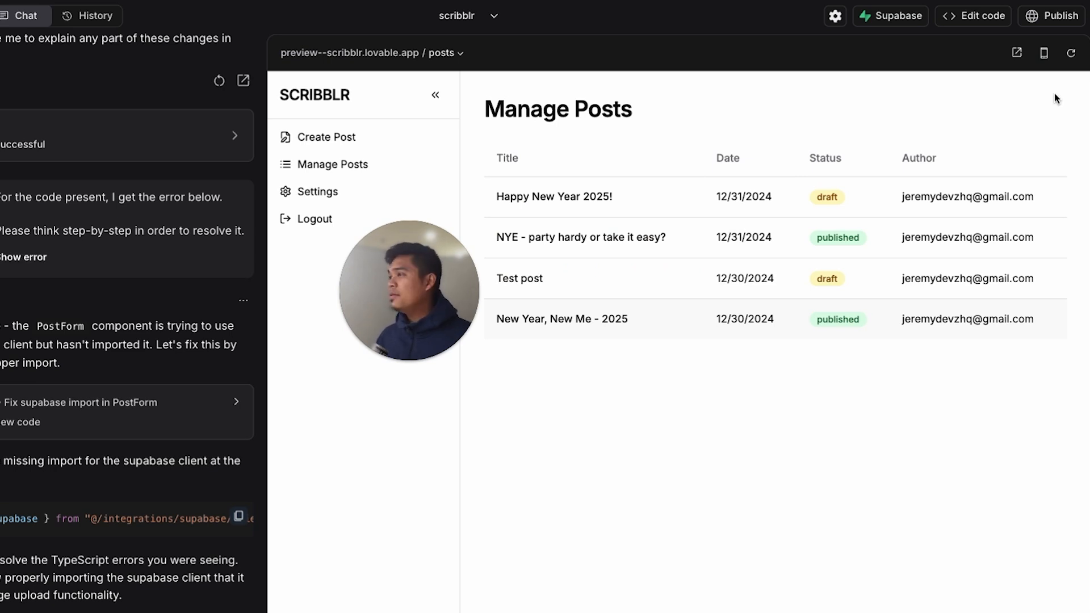
Open the scribblr project's publish options in Lovable and examine the Deploy section
{"action": "double_click", "coordinate": [1033, 93]}
{"action": "left_click", "coordinate": [1009, 93]}
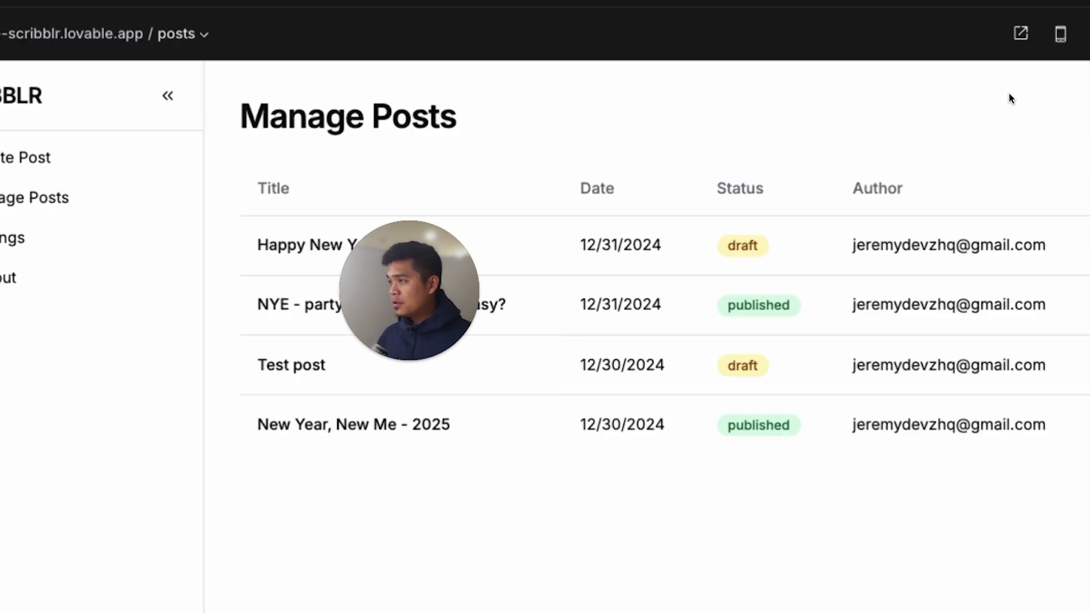
{"action": "left_click", "coordinate": [1047, 15]}
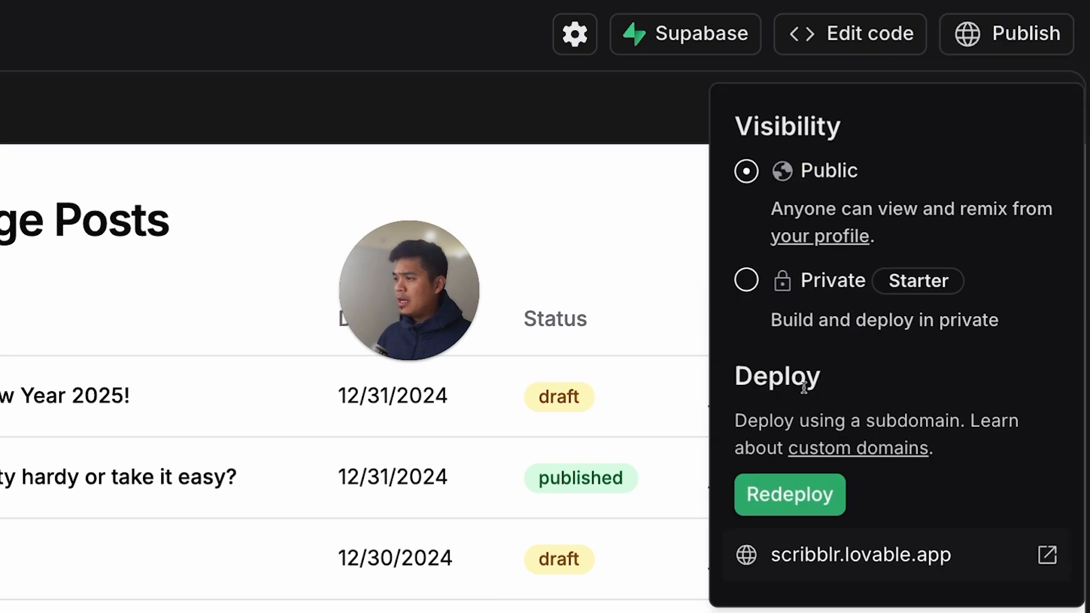
{"action": "left_click_drag", "start_coordinate": [800, 387], "coordinate": [832, 389]}
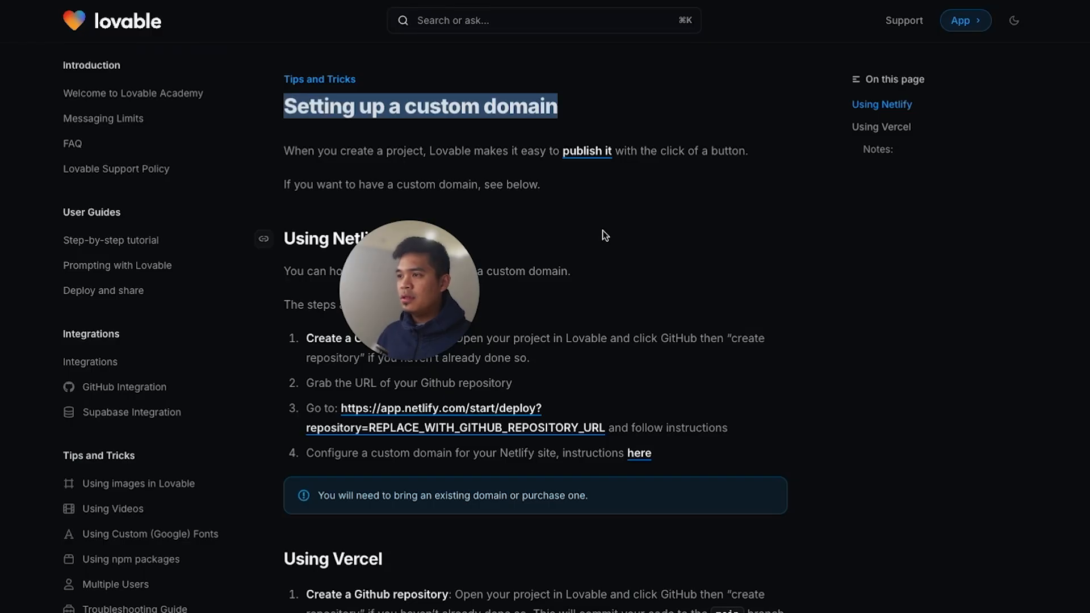
Examine the lovable.app subdomain in the deployed Scribblr login page's address
{"action": "left_click_drag", "start_coordinate": [421, 279], "coordinate": [696, 223]}
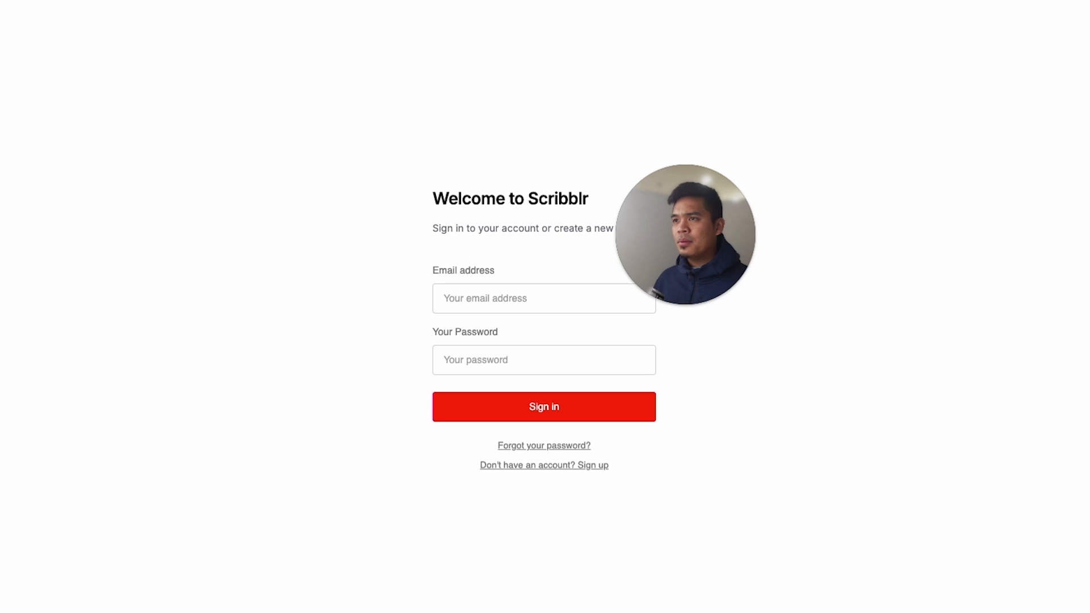
{"action": "left_click_drag", "start_coordinate": [96, 26], "coordinate": [220, 26]}
{"action": "left_click", "coordinate": [221, 27]}
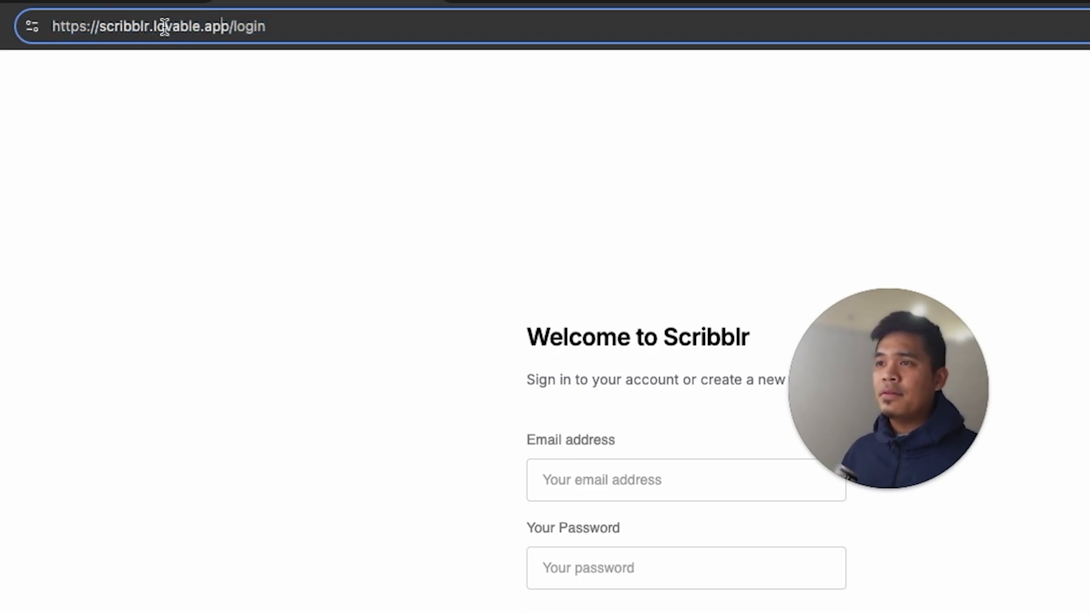
{"action": "left_click_drag", "start_coordinate": [151, 29], "coordinate": [226, 27]}
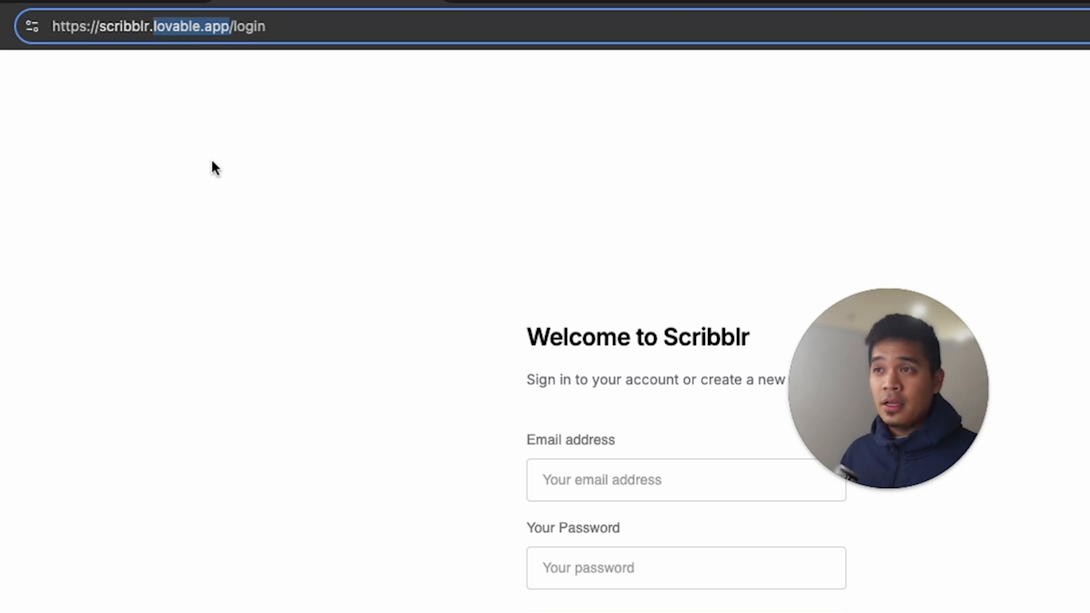
{"action": "left_click", "coordinate": [129, 27]}
{"action": "double_click", "coordinate": [173, 26]}
{"action": "left_click", "coordinate": [215, 27]}
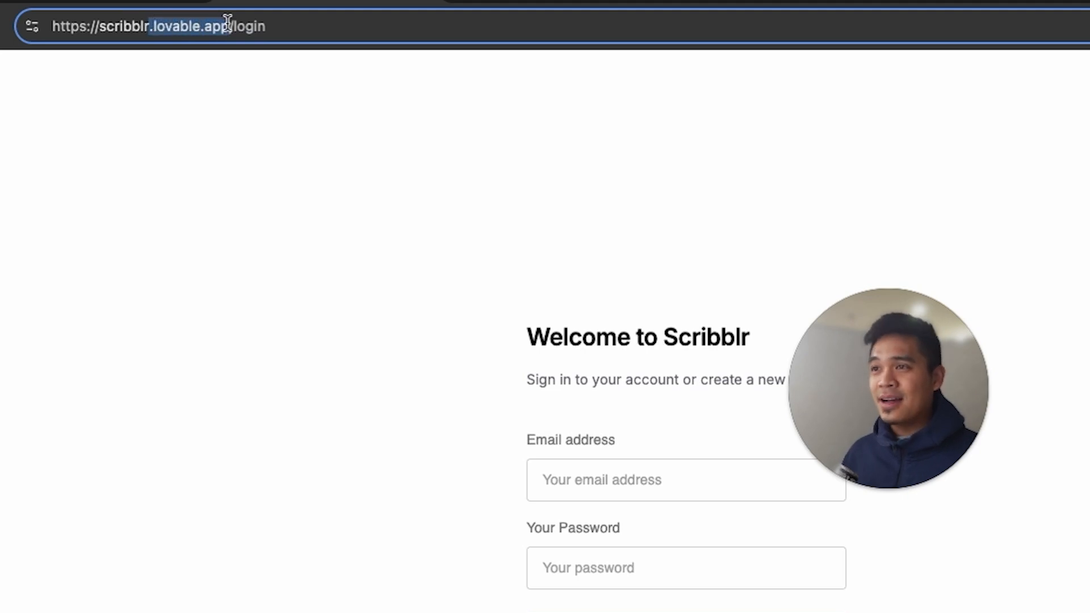
{"action": "type", "text": "com"}
{"action": "key", "text": "Delete"}
{"action": "key", "text": "Delete"}
{"action": "key", "text": "Delete"}
{"action": "key", "text": "Delete"}
{"action": "key", "text": "Delete"}
{"action": "key", "text": "Delete"}
{"action": "key", "text": "shift+alt+Left"}
{"action": "type", "text": "io"}
{"action": "key", "text": "BackSpace"}
{"action": "key", "text": "BackSpace"}
{"action": "type", "text": "dev"}
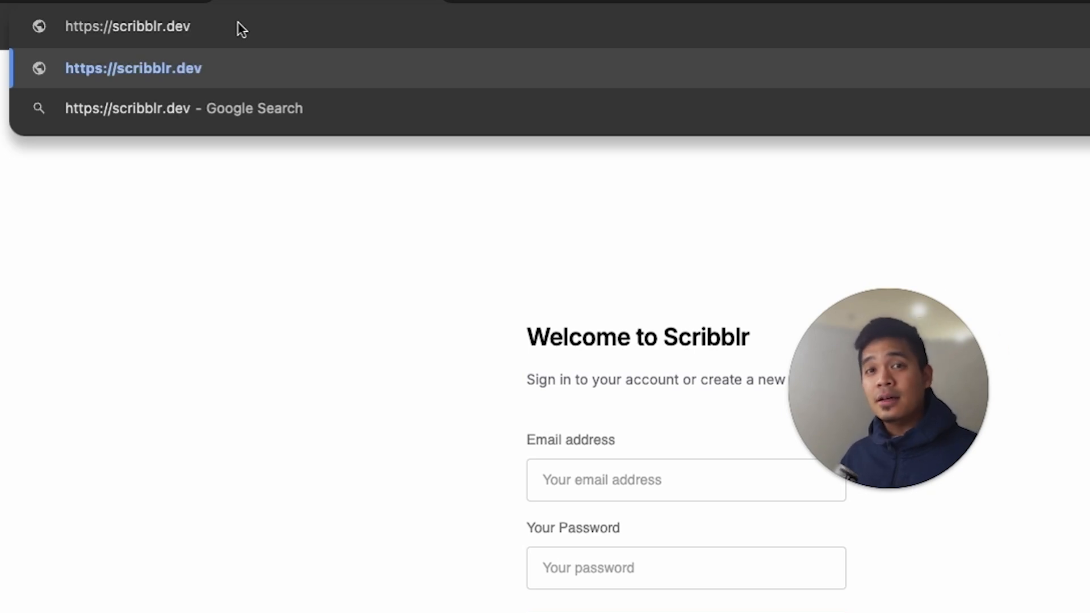
{"action": "key", "text": "Return"}
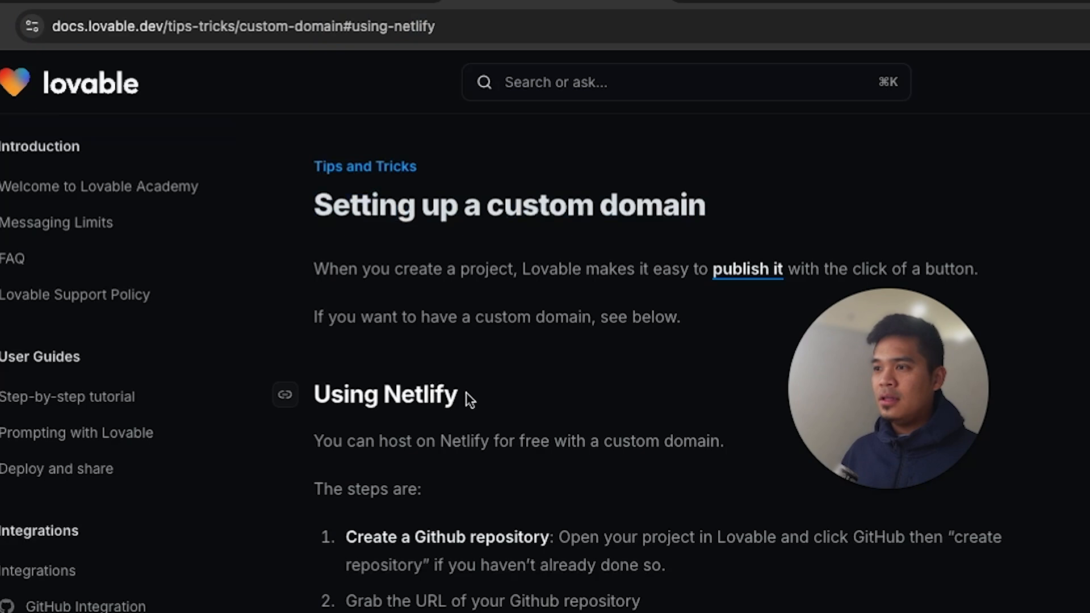
Return to the custom domain documentation and compare the Using Netlify and Using Vercel instructions
{"action": "left_click_drag", "start_coordinate": [466, 393], "coordinate": [332, 395]}
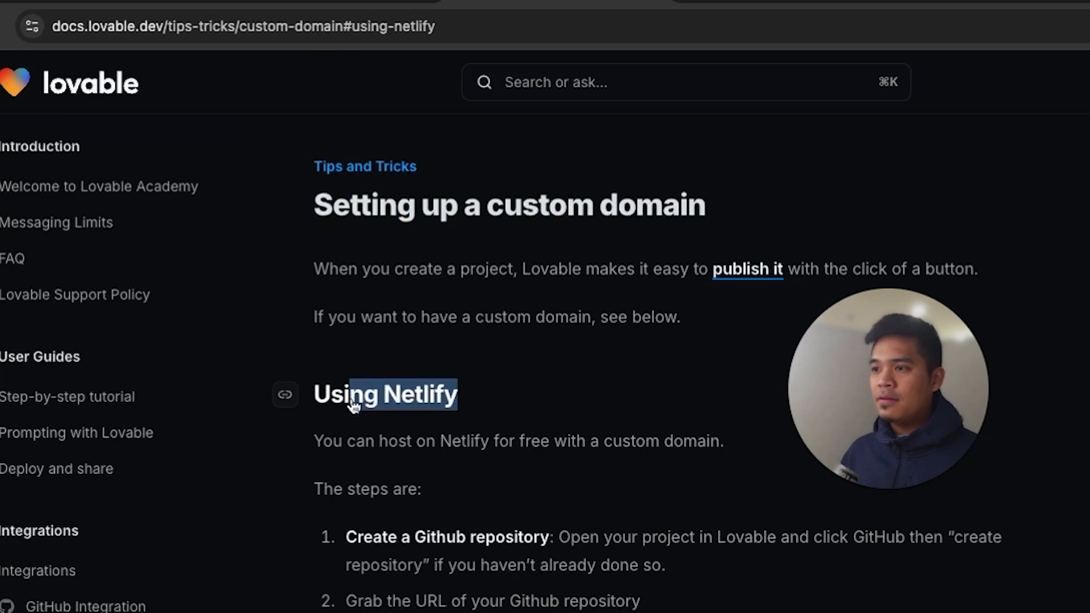
{"action": "scroll", "coordinate": [397, 395], "scroll_direction": "down", "scroll_amount": 2}
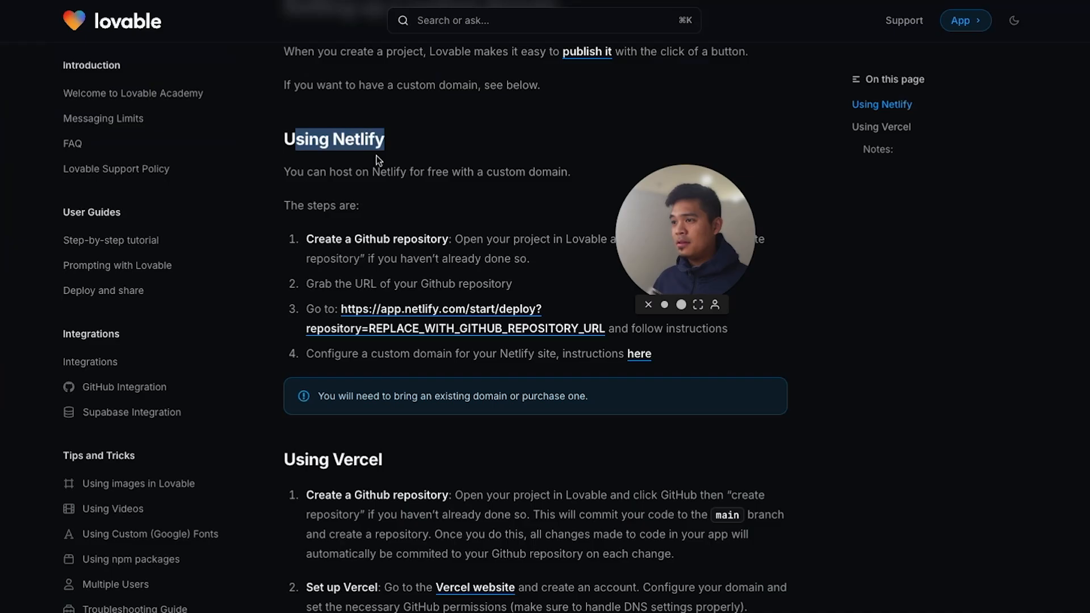
{"action": "left_click_drag", "start_coordinate": [402, 134], "coordinate": [295, 136]}
{"action": "scroll", "coordinate": [400, 340], "scroll_direction": "down", "scroll_amount": 1}
{"action": "left_click_drag", "start_coordinate": [397, 394], "coordinate": [294, 394]}
{"action": "scroll", "coordinate": [484, 419], "scroll_direction": "down", "scroll_amount": 1}
{"action": "scroll", "coordinate": [483, 419], "scroll_direction": "down", "scroll_amount": 3}
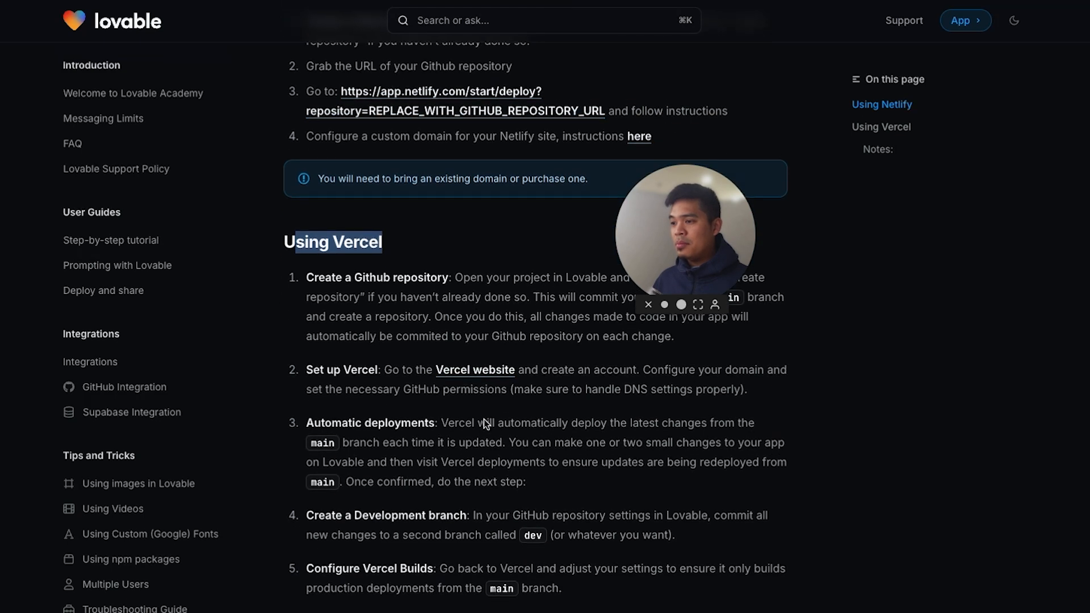
{"action": "scroll", "coordinate": [511, 443], "scroll_direction": "down", "scroll_amount": 1}
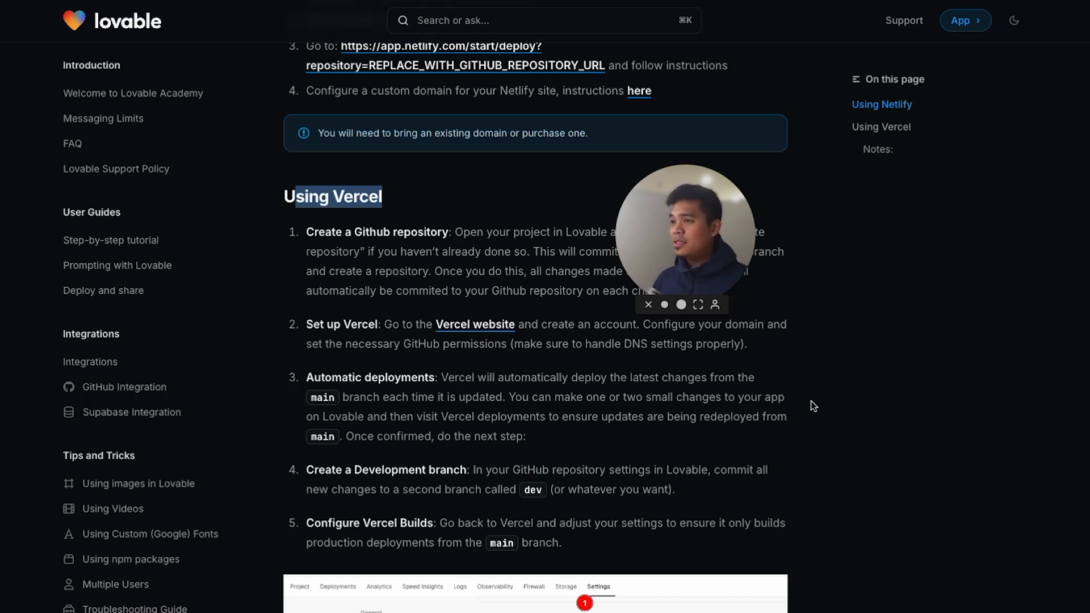
{"action": "scroll", "coordinate": [812, 405], "scroll_direction": "up", "scroll_amount": 6}
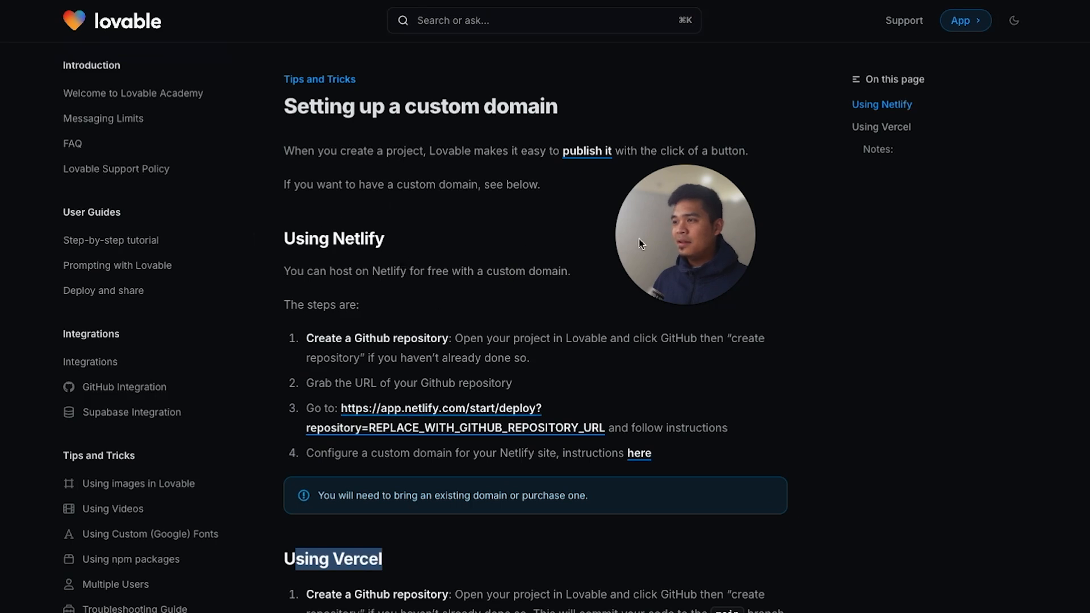
Examine the Netlify hosting steps, especially the deploy link that takes the GitHub repository URL
{"action": "left_click_drag", "start_coordinate": [328, 123], "coordinate": [146, 131]}
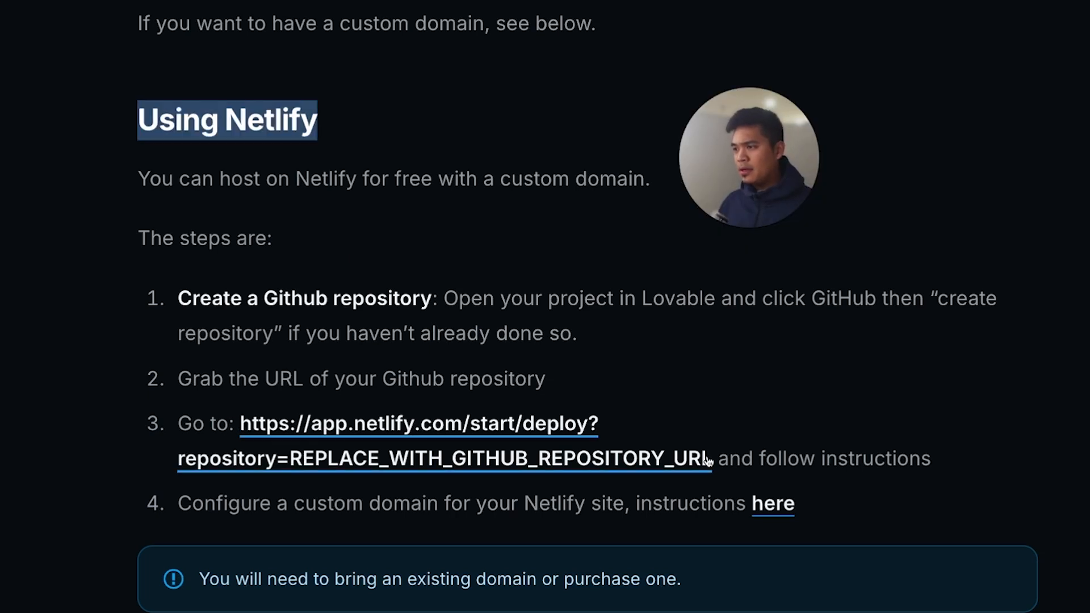
{"action": "left_click", "coordinate": [446, 434]}
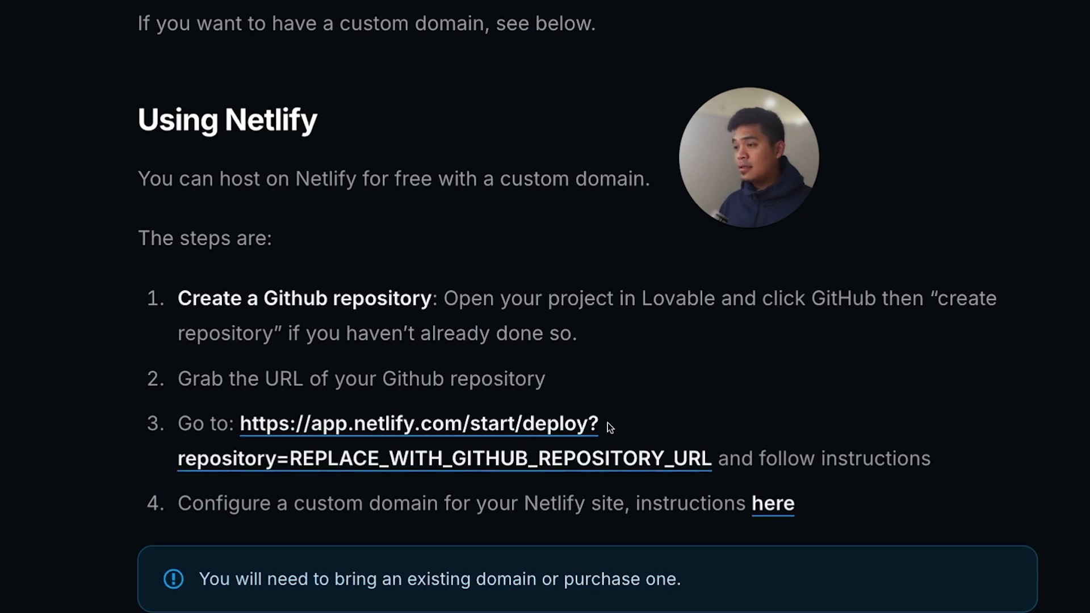
{"action": "left_click_drag", "start_coordinate": [714, 459], "coordinate": [237, 437]}
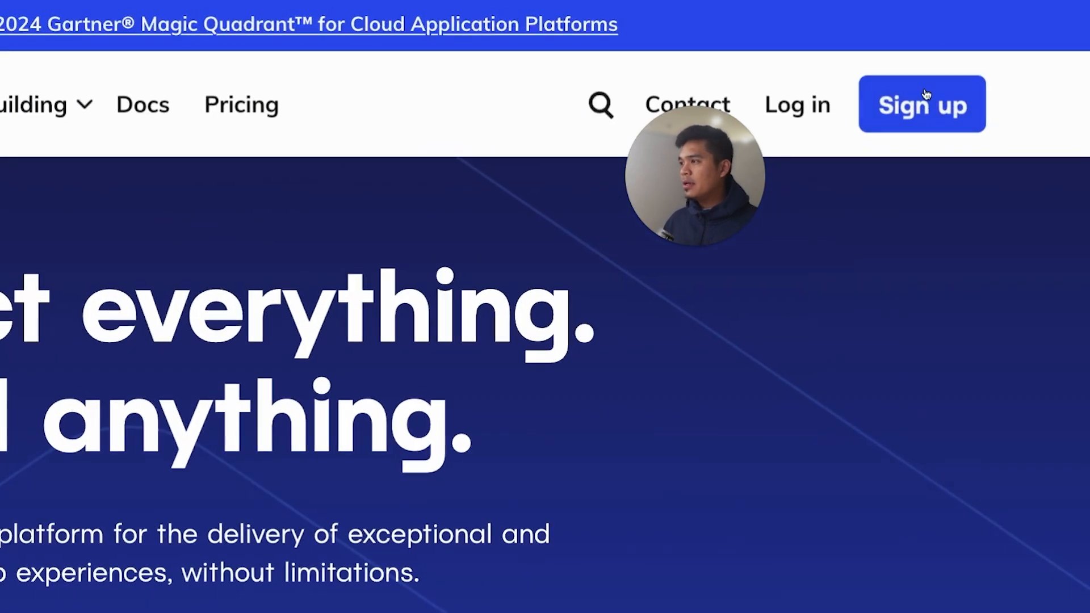
Start a new Netlify account sign-up using the email option
{"action": "left_click", "coordinate": [924, 101]}
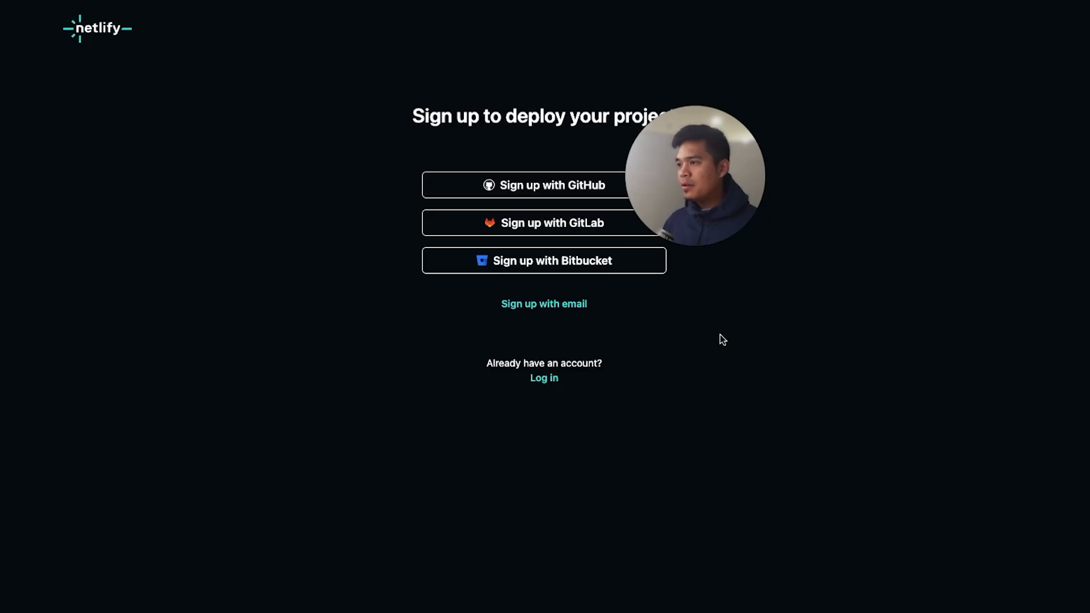
{"action": "left_click", "coordinate": [535, 310]}
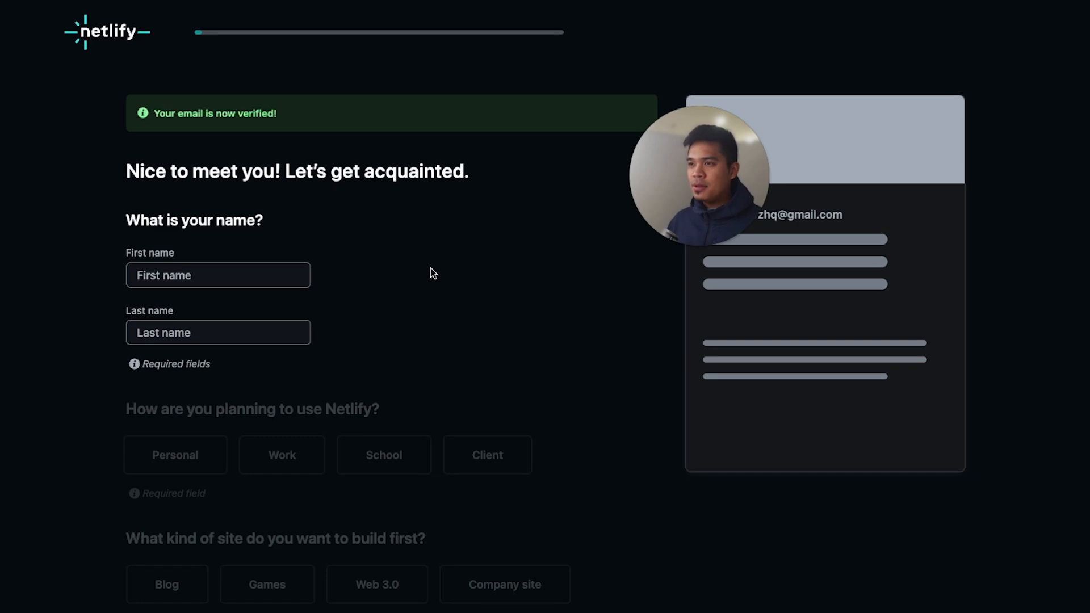
Complete the Netlify onboarding form for Work use as a Senior Web Developer, submit it, and skip the first project deployment
{"action": "scroll", "coordinate": [431, 269], "scroll_direction": "down", "scroll_amount": 2}
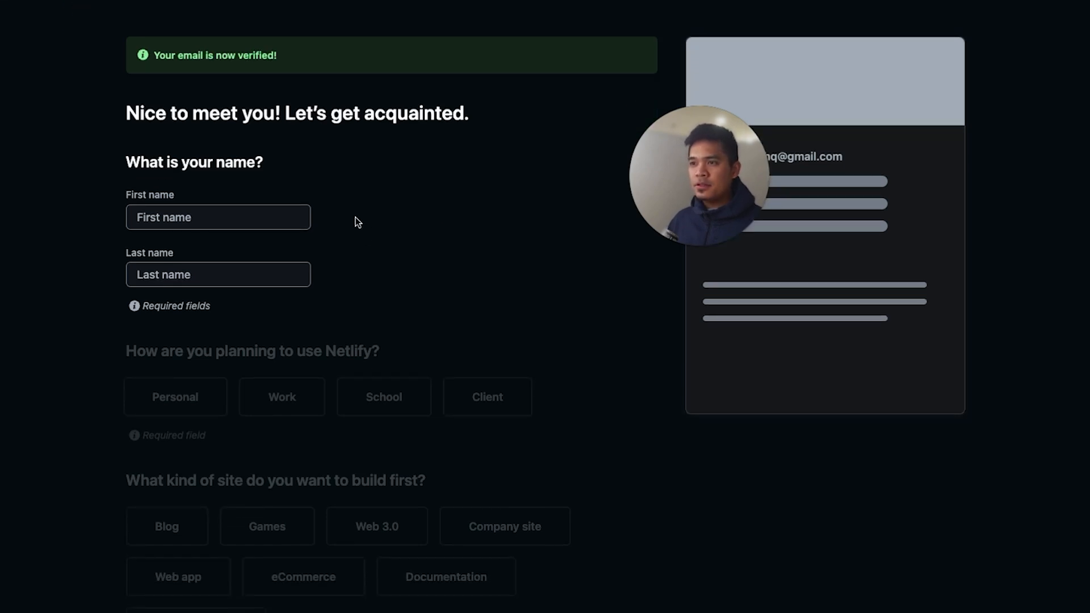
{"action": "scroll", "coordinate": [355, 218], "scroll_direction": "down", "scroll_amount": 4}
{"action": "scroll", "coordinate": [292, 312], "scroll_direction": "down", "scroll_amount": 6}
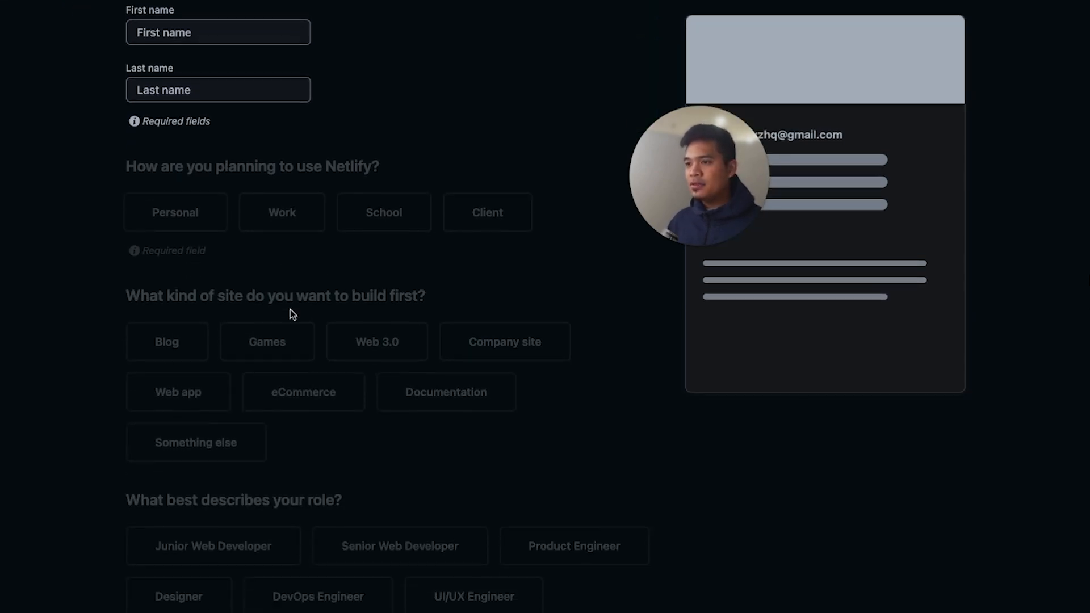
{"action": "scroll", "coordinate": [248, 400], "scroll_direction": "down", "scroll_amount": 1}
{"action": "scroll", "coordinate": [248, 400], "scroll_direction": "down", "scroll_amount": 12}
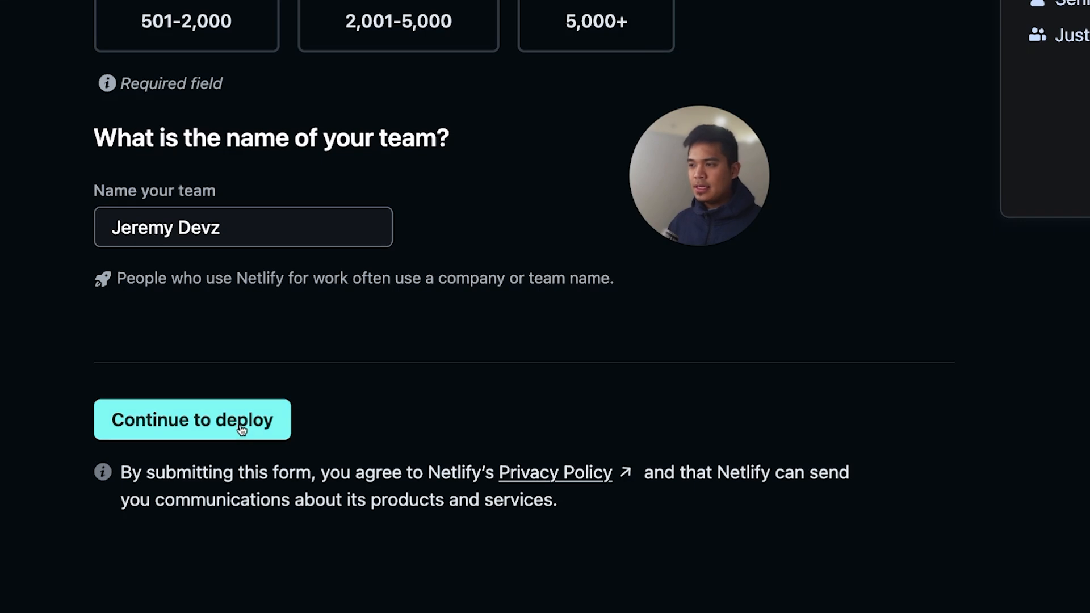
{"action": "left_click", "coordinate": [241, 430]}
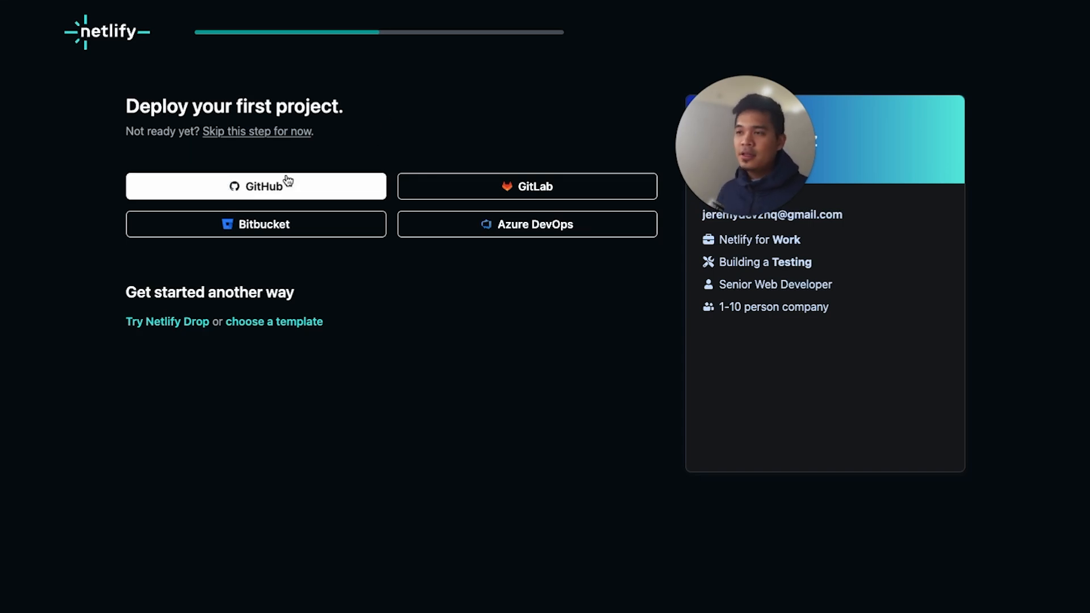
{"action": "left_click", "coordinate": [247, 132]}
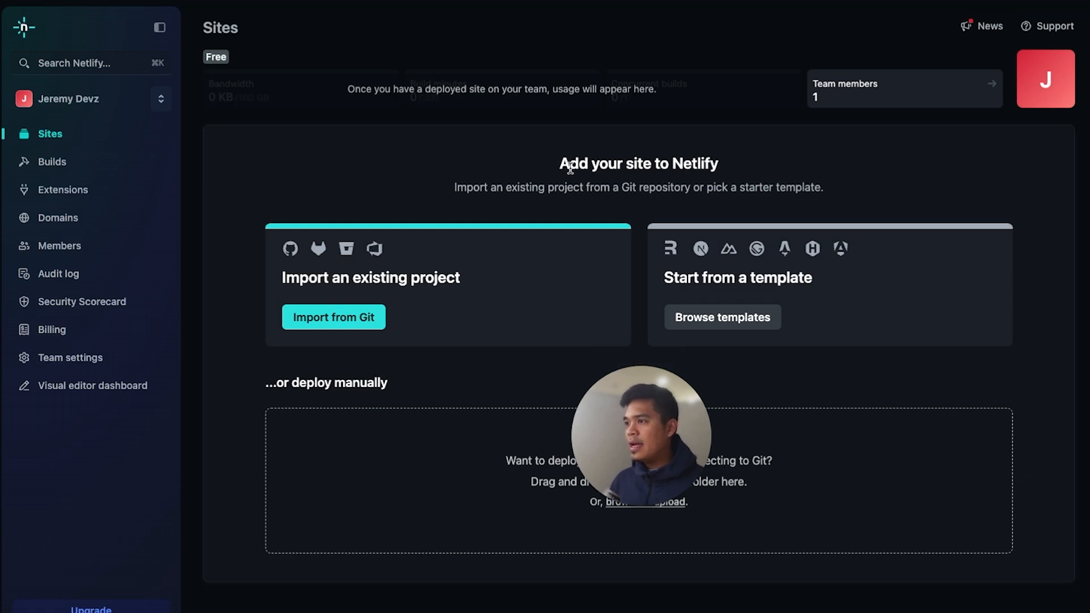
Import an existing project from Git with GitHub as the provider and select the scribblr repository
{"action": "left_click_drag", "start_coordinate": [558, 164], "coordinate": [822, 164]}
{"action": "left_click", "coordinate": [443, 152]}
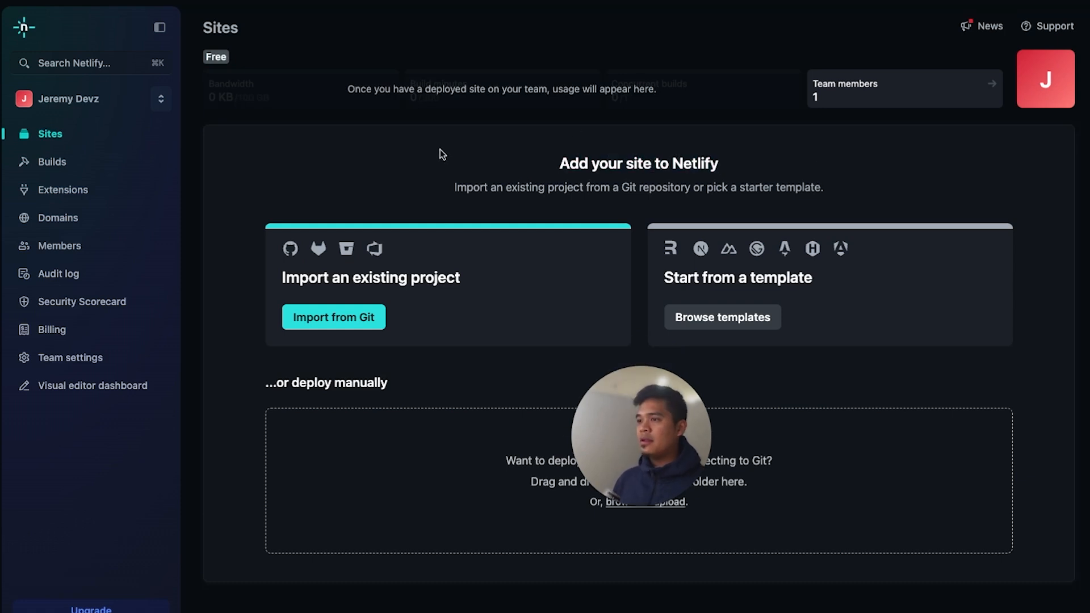
{"action": "left_click", "coordinate": [329, 318]}
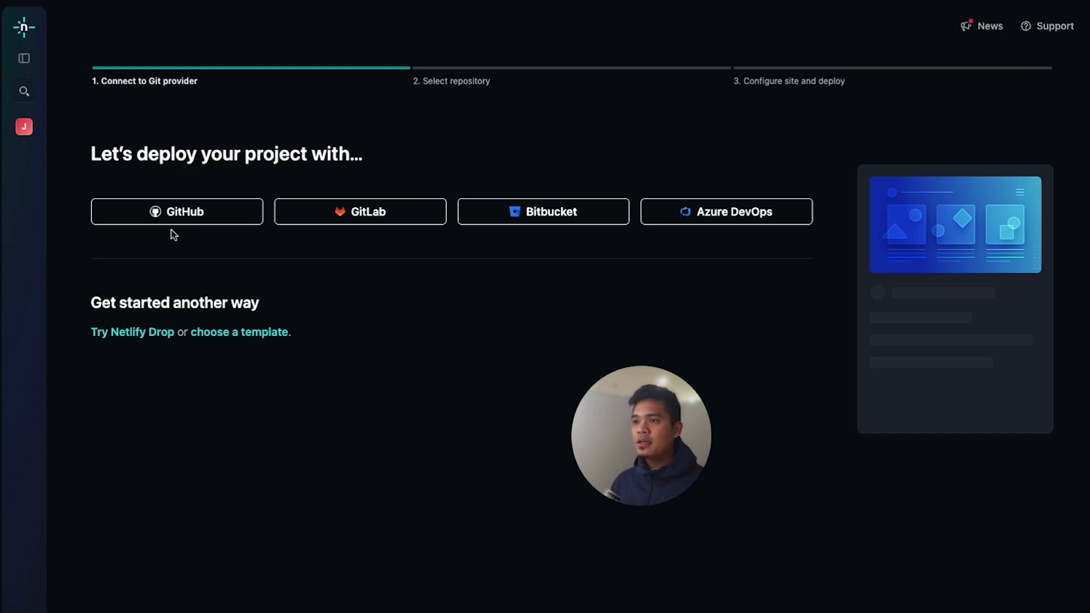
{"action": "left_click", "coordinate": [163, 214]}
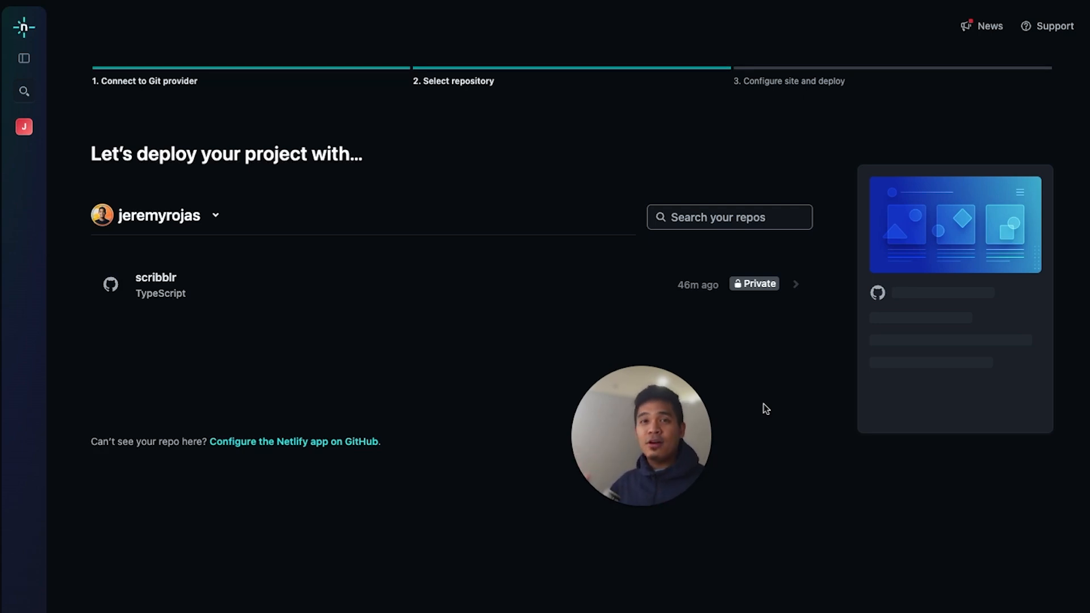
{"action": "left_click", "coordinate": [250, 290]}
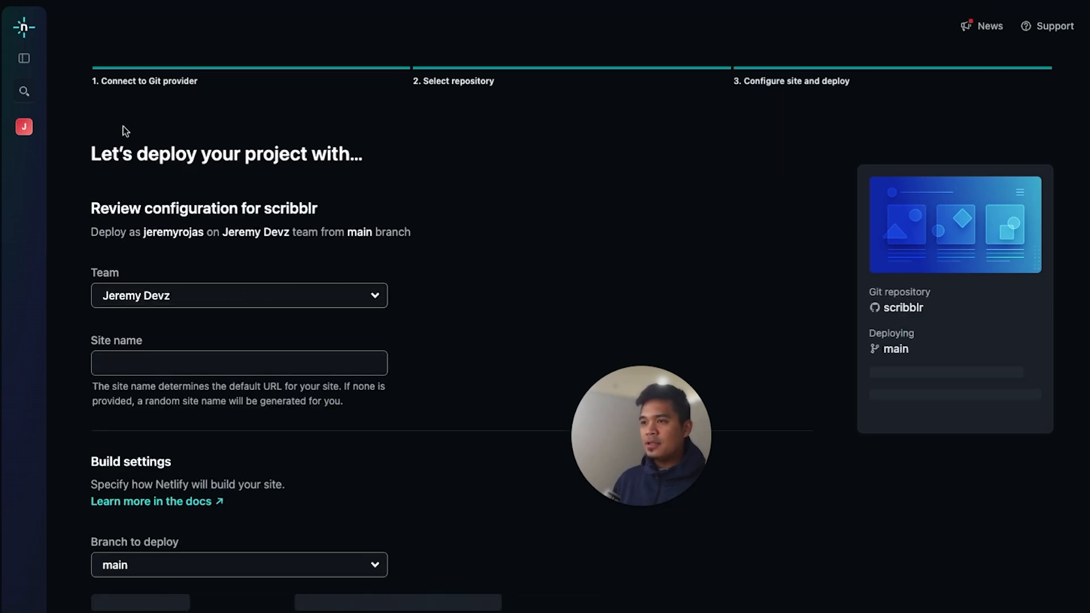
Set the site name to scribblr in the deployment configuration and check the resulting netlify.app URL
{"action": "left_click_drag", "start_coordinate": [112, 153], "coordinate": [284, 153]}
{"action": "left_click_drag", "start_coordinate": [319, 210], "coordinate": [142, 209]}
{"action": "left_click", "coordinate": [522, 311]}
{"action": "scroll", "coordinate": [377, 277], "scroll_direction": "down", "scroll_amount": 1}
{"action": "left_click", "coordinate": [248, 333]}
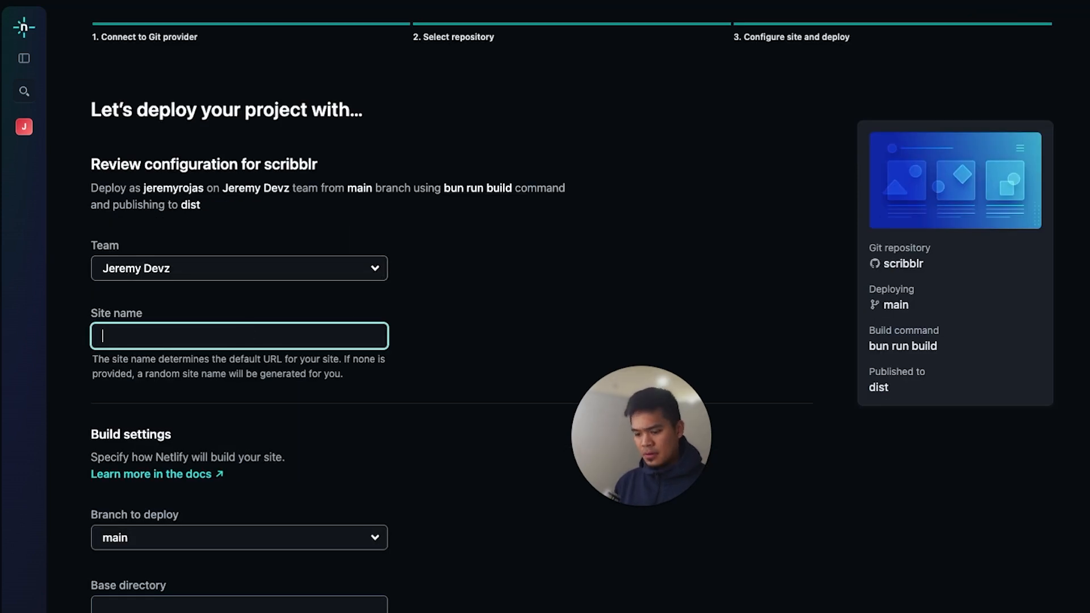
{"action": "type", "text": "scribblr"}
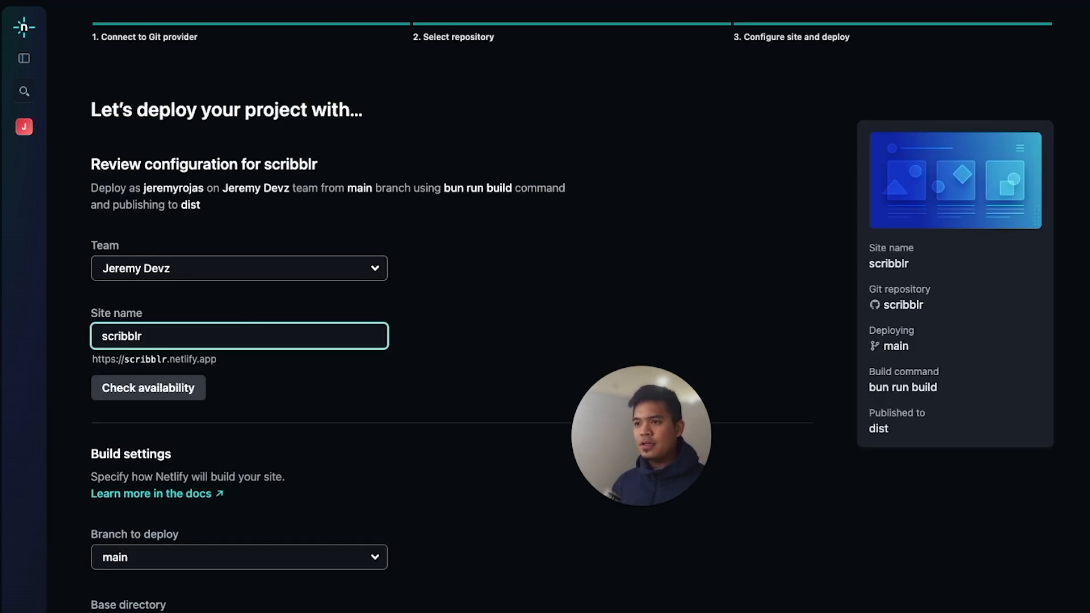
{"action": "left_click_drag", "start_coordinate": [147, 359], "coordinate": [160, 360]}
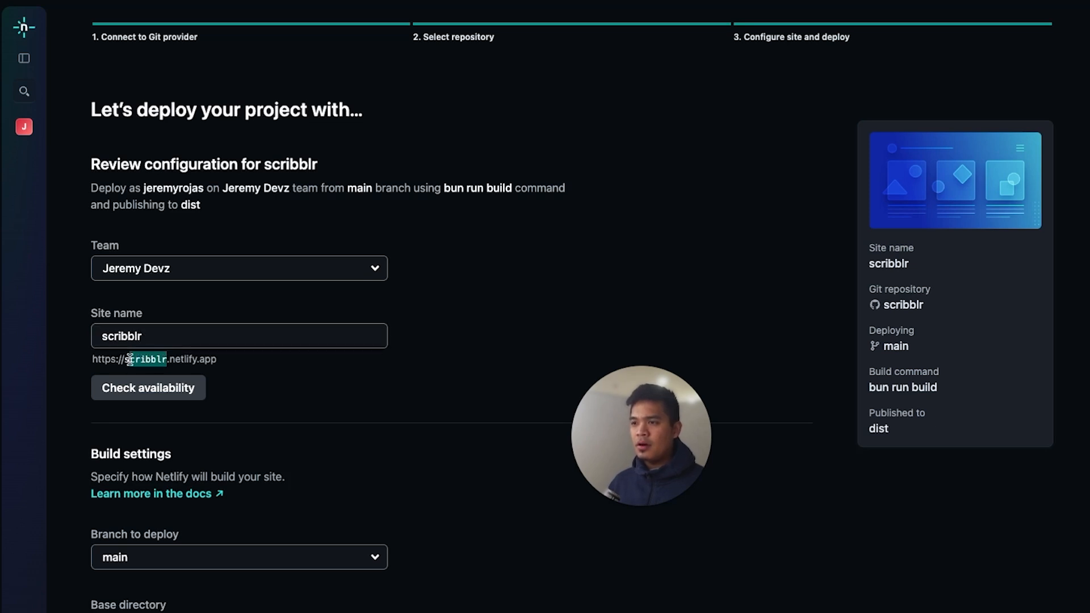
Check whether the site name scribblr is available for the netlify.app URL
{"action": "left_click", "coordinate": [152, 359]}
{"action": "left_click_drag", "start_coordinate": [128, 360], "coordinate": [206, 359]}
{"action": "left_click", "coordinate": [226, 365]}
{"action": "left_click", "coordinate": [170, 390]}
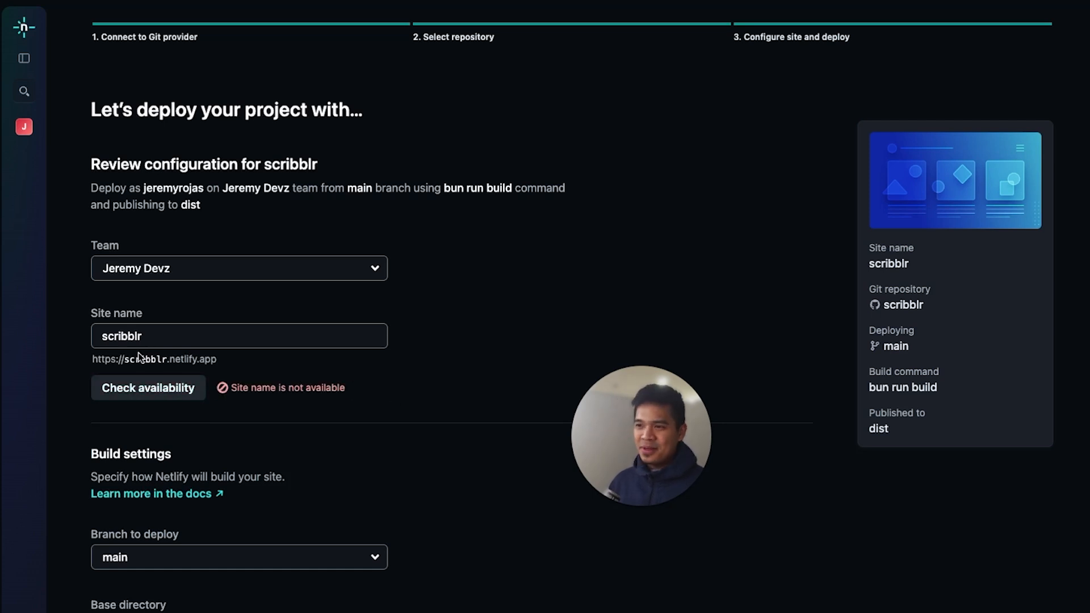
Change the site name to scribblrcms and check its availability
{"action": "left_click_drag", "start_coordinate": [223, 360], "coordinate": [77, 359]}
{"action": "left_click", "coordinate": [186, 341]}
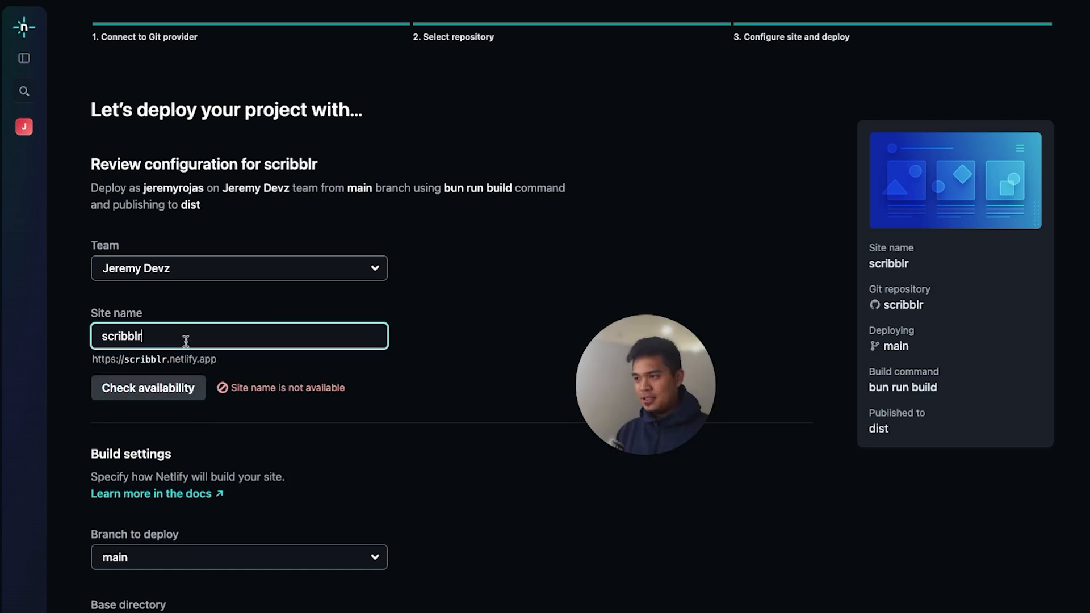
{"action": "type", "text": "cms"}
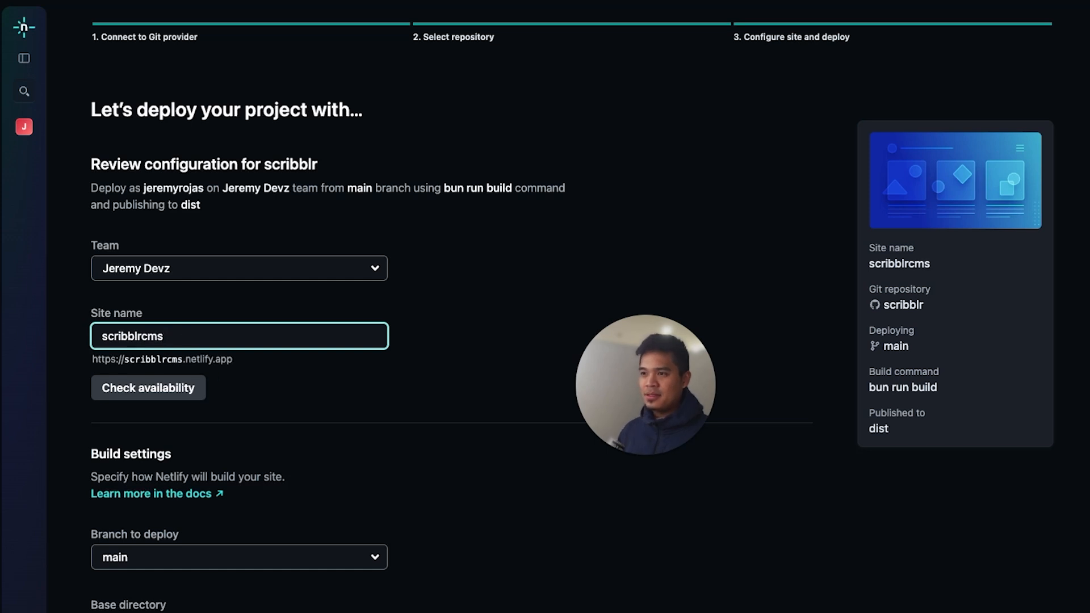
{"action": "left_click", "coordinate": [139, 397]}
Review the build settings, keep main as the branch to deploy, and deploy the scribblrcms site
{"action": "scroll", "coordinate": [410, 396], "scroll_direction": "down", "scroll_amount": 3}
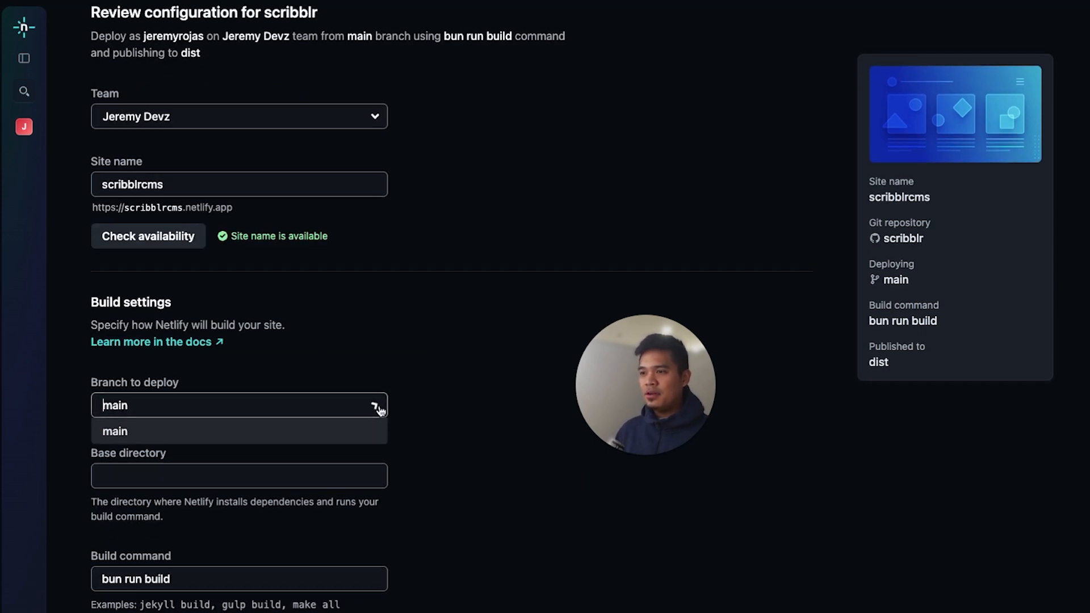
{"action": "left_click", "coordinate": [377, 406]}
{"action": "left_click", "coordinate": [408, 469]}
{"action": "scroll", "coordinate": [409, 468], "scroll_direction": "down", "scroll_amount": 5}
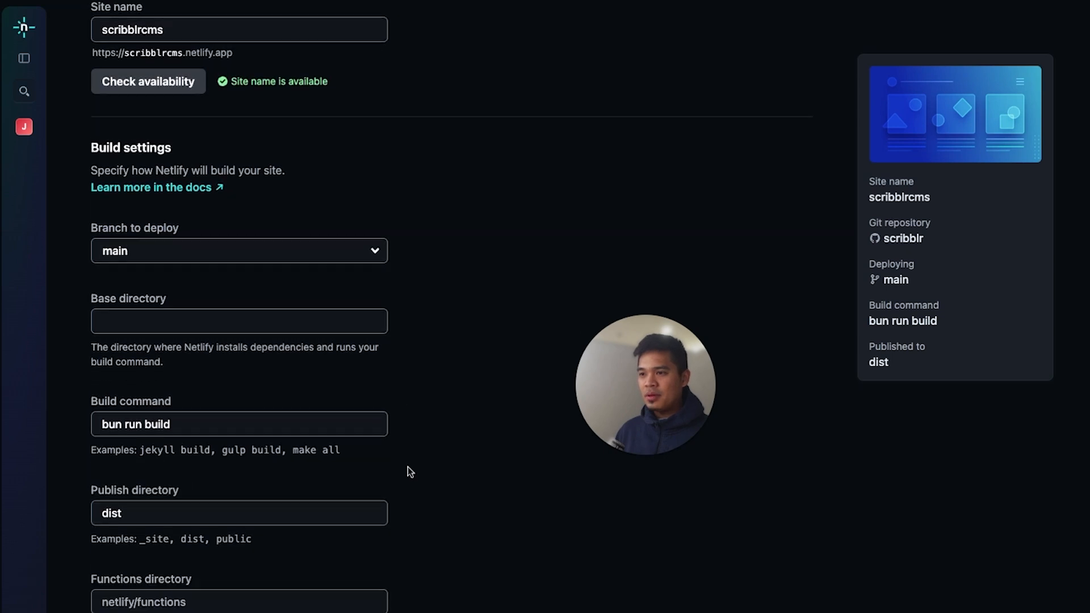
{"action": "scroll", "coordinate": [410, 472], "scroll_direction": "down", "scroll_amount": 2}
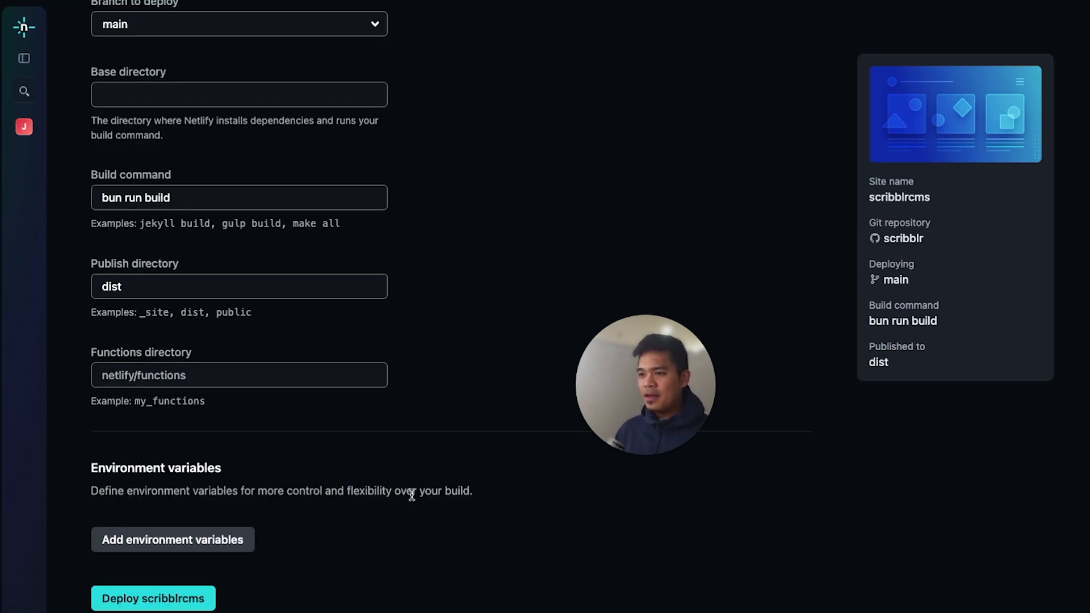
{"action": "scroll", "coordinate": [410, 493], "scroll_direction": "down", "scroll_amount": 1}
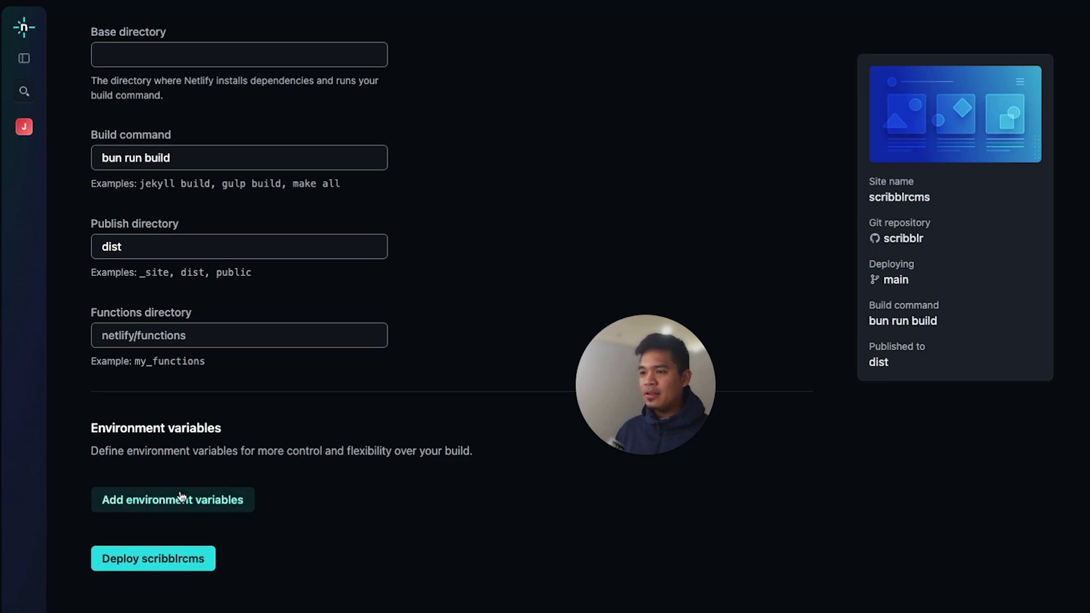
{"action": "left_click", "coordinate": [163, 558]}
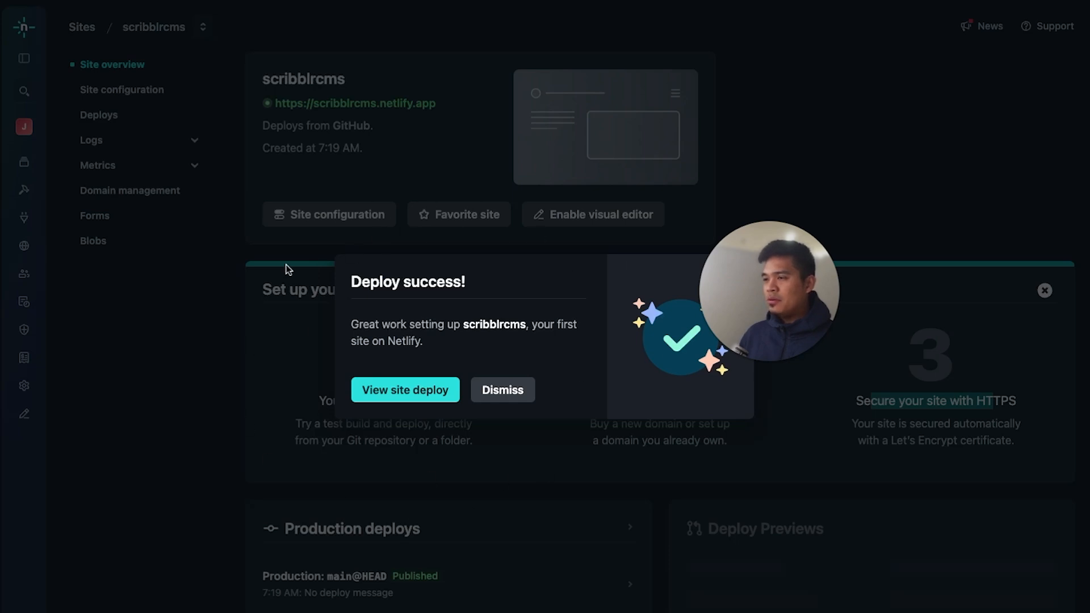
View the site deploy and open its production deployment to inspect the live Scribblr login page
{"action": "left_click_drag", "start_coordinate": [361, 286], "coordinate": [472, 291]}
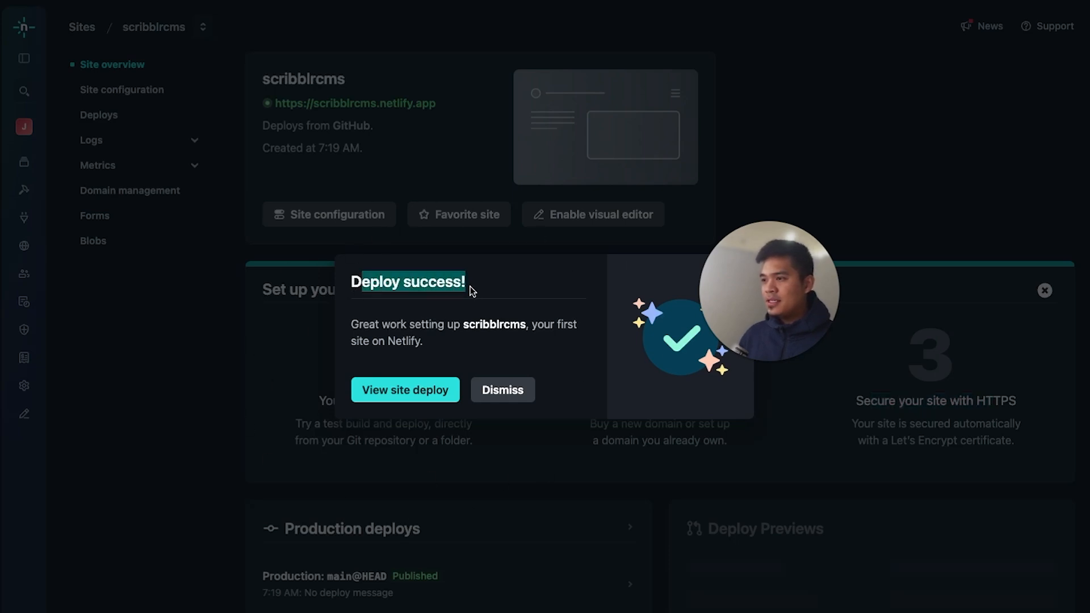
{"action": "left_click", "coordinate": [472, 291]}
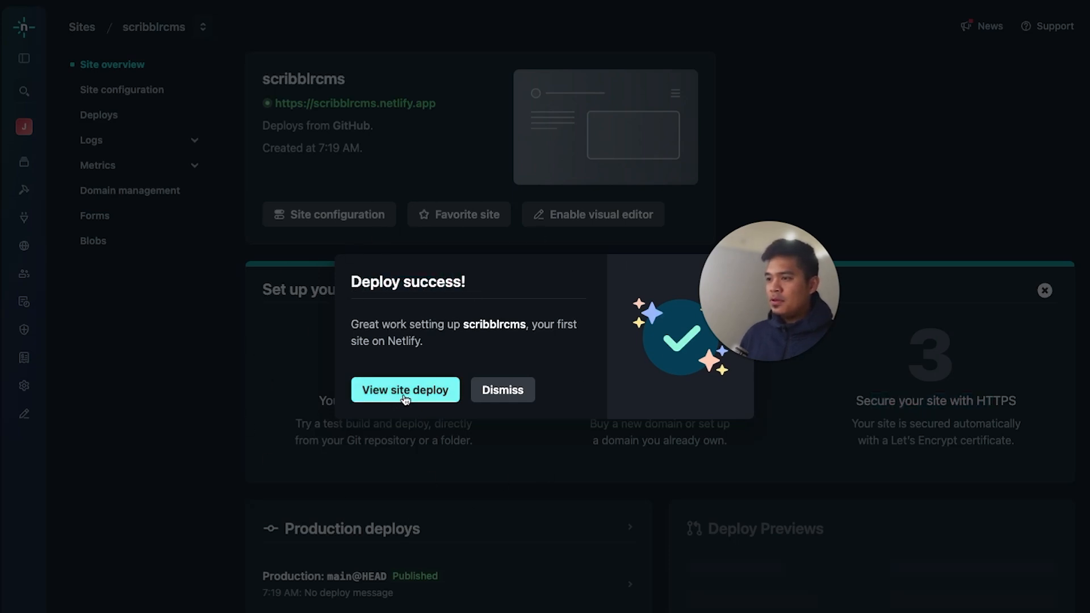
{"action": "left_click", "coordinate": [404, 393]}
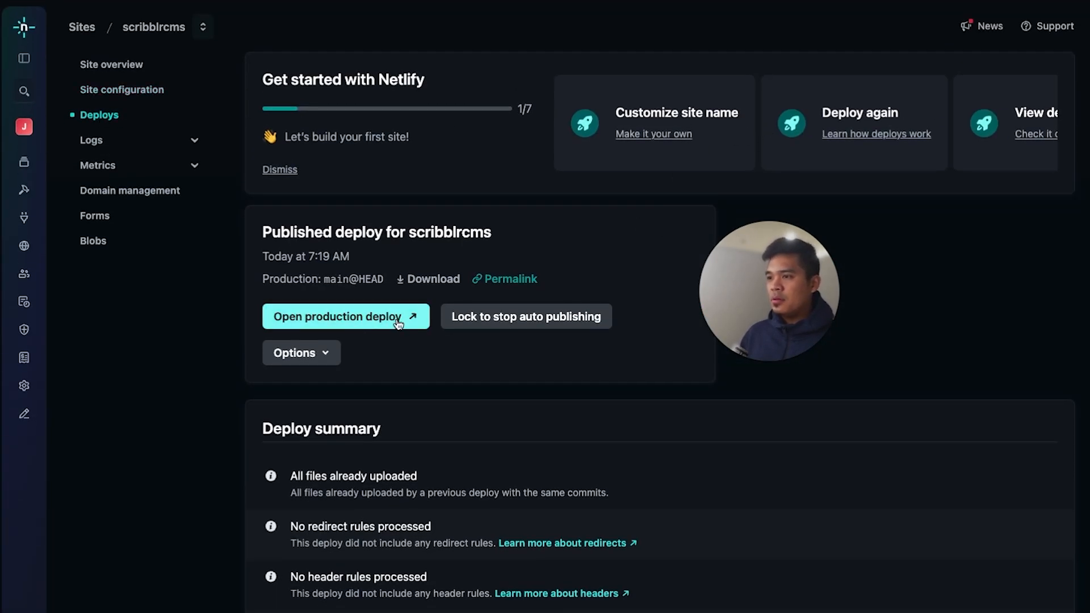
{"action": "left_click", "coordinate": [355, 316]}
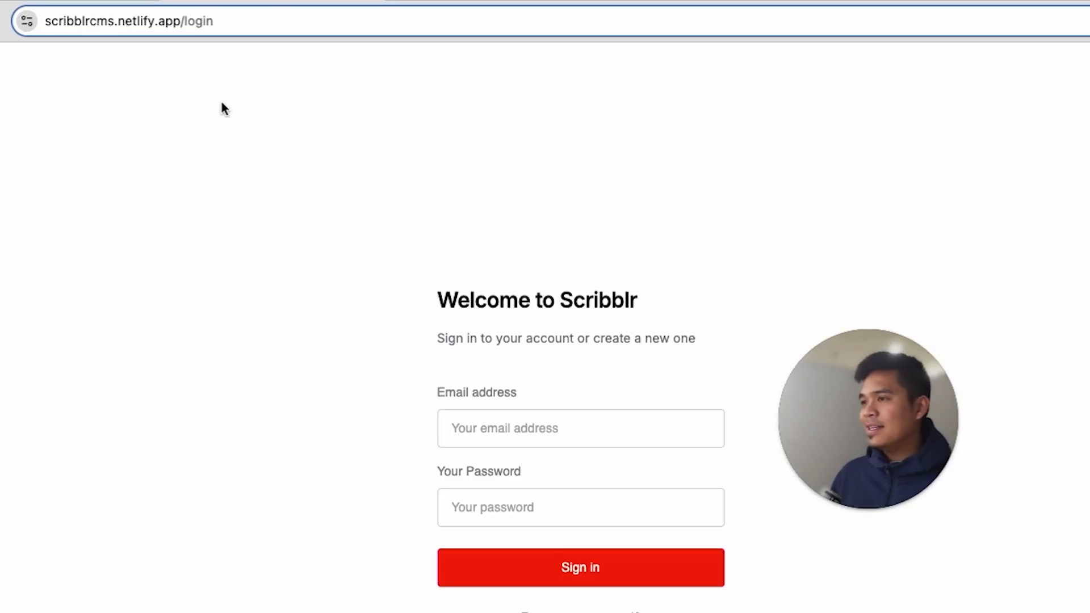
{"action": "left_click", "coordinate": [579, 426]}
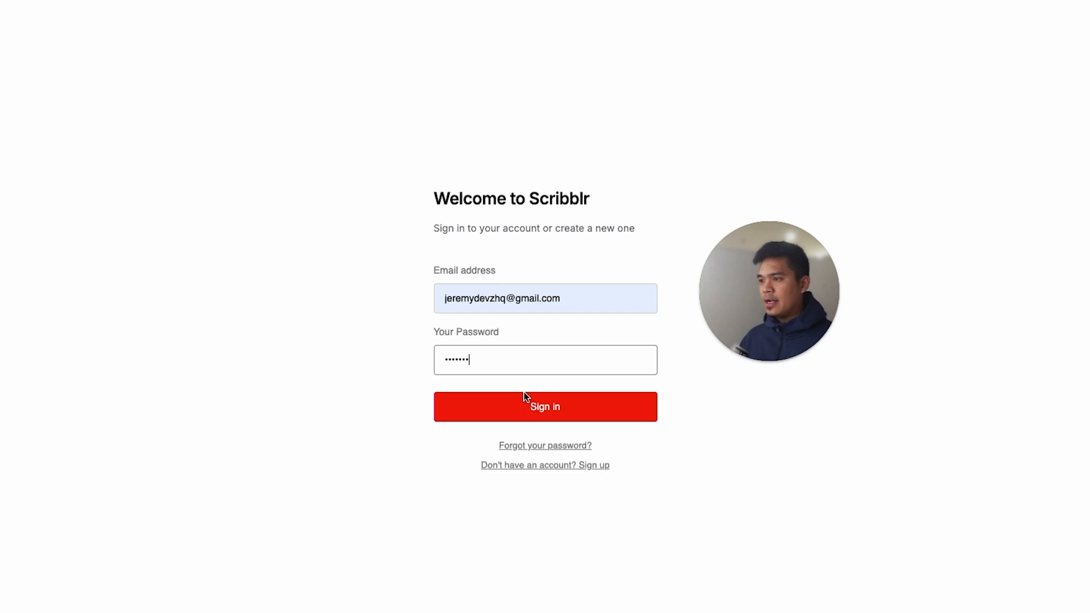
{"action": "left_click", "coordinate": [523, 396]}
{"action": "left_click_drag", "start_coordinate": [796, 324], "coordinate": [647, 168]}
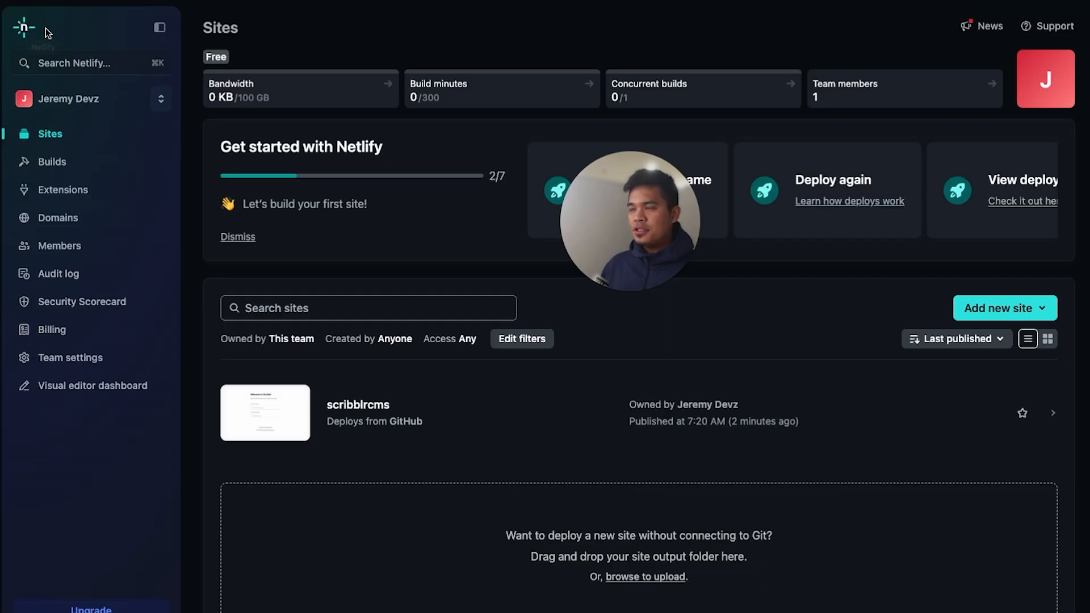
Open the scribblrcms overview from the team's list of sites and check its netlify.app URL
{"action": "left_click", "coordinate": [33, 30]}
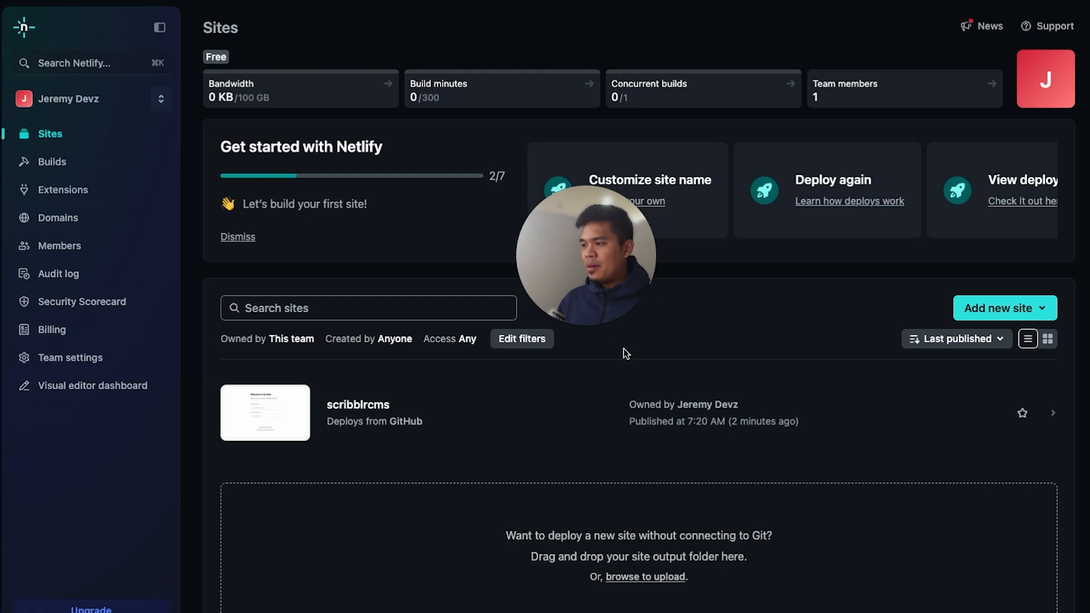
{"action": "left_click", "coordinate": [366, 409]}
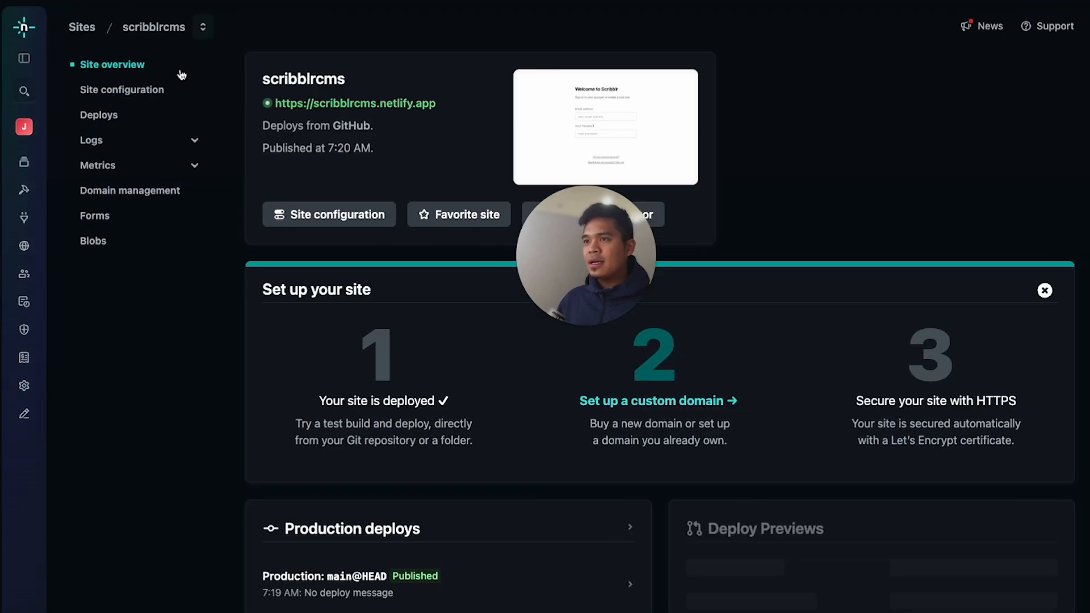
{"action": "mouse_move", "coordinate": [593, 288]}
{"action": "left_click_drag", "start_coordinate": [593, 288], "coordinate": [683, 287]}
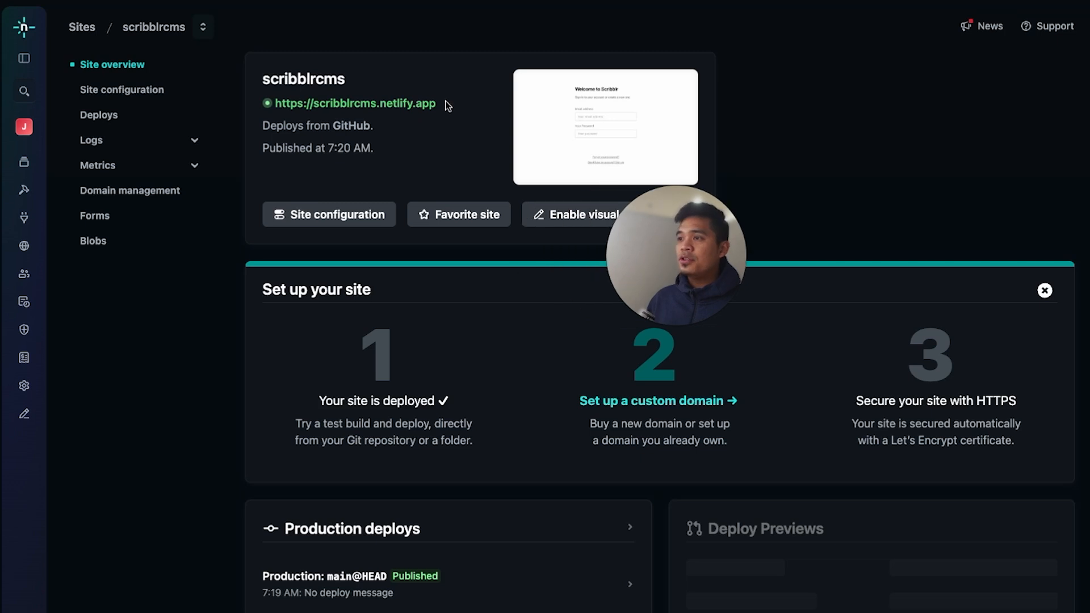
{"action": "left_click_drag", "start_coordinate": [443, 105], "coordinate": [284, 104]}
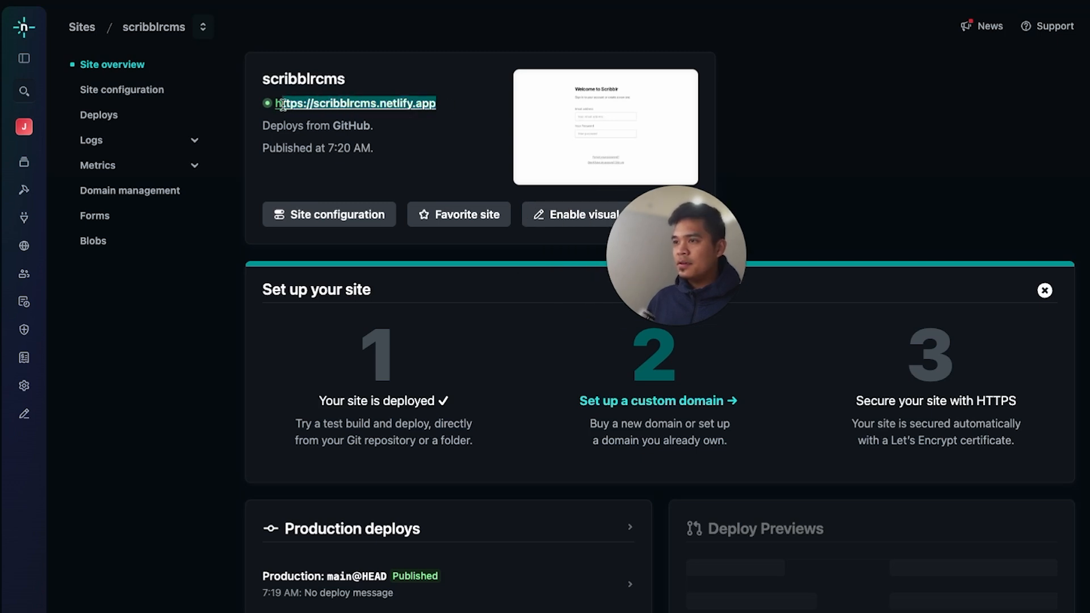
{"action": "left_click", "coordinate": [444, 110]}
{"action": "left_click_drag", "start_coordinate": [699, 266], "coordinate": [808, 266]}
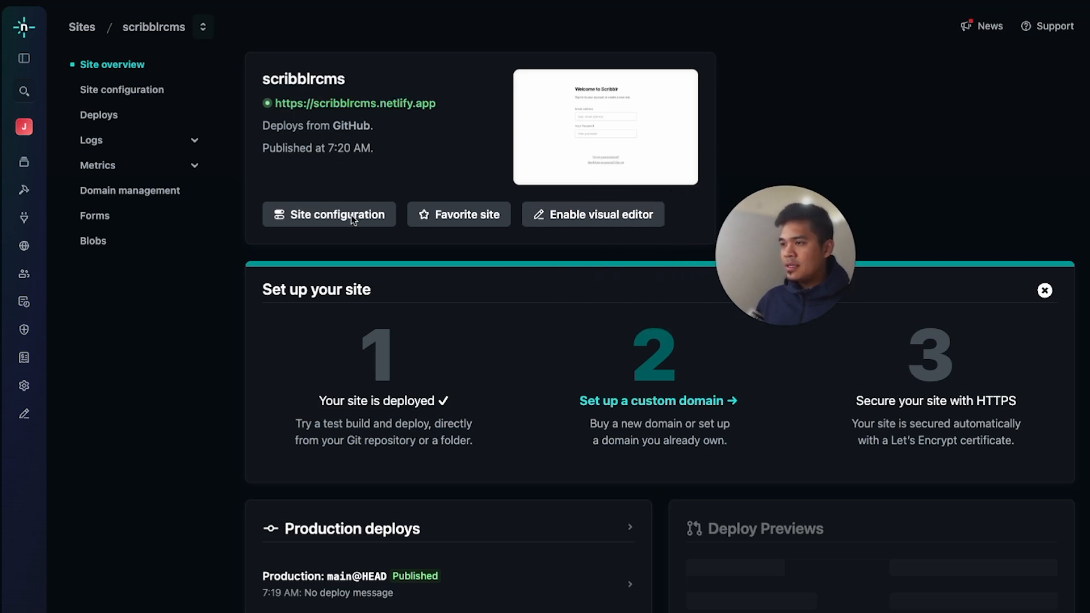
View the site information in the site configuration and the dialog for changing the site name, and cancel the dialog
{"action": "left_click", "coordinate": [338, 214]}
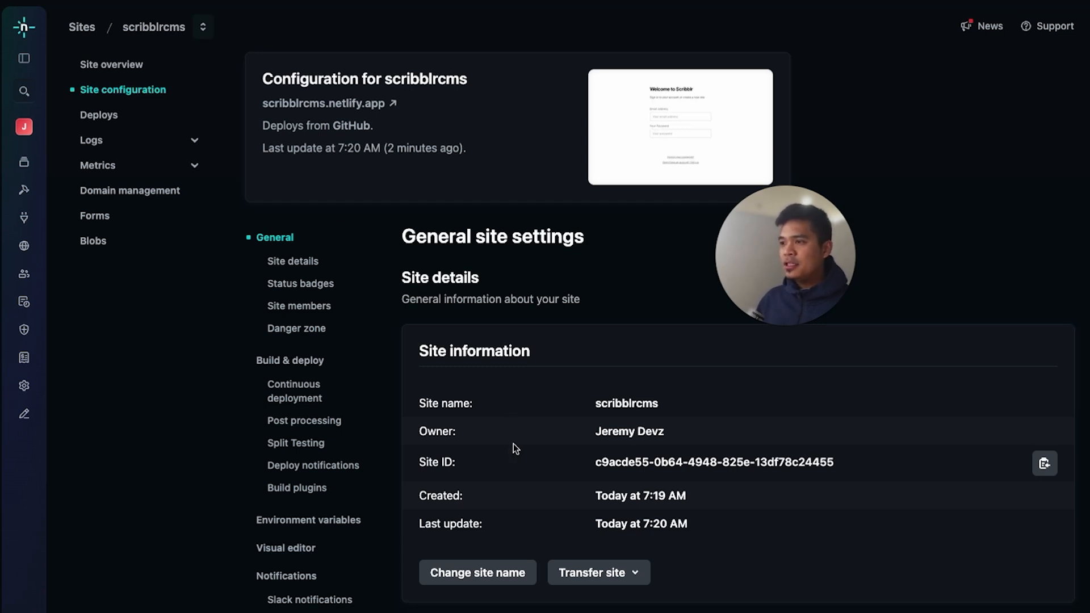
{"action": "scroll", "coordinate": [513, 444], "scroll_direction": "down", "scroll_amount": 1}
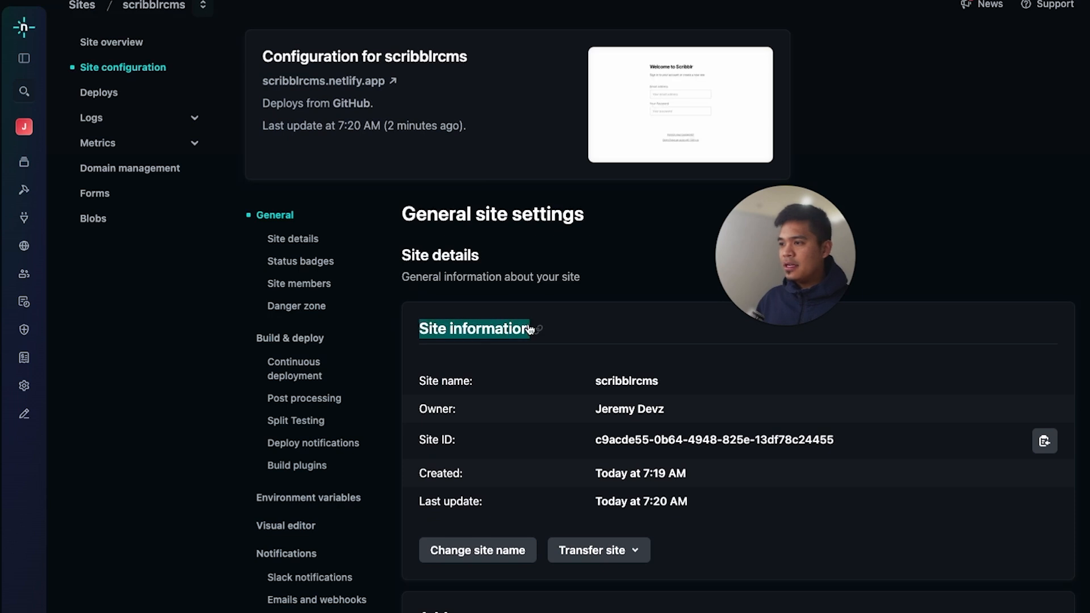
{"action": "left_click", "coordinate": [499, 549]}
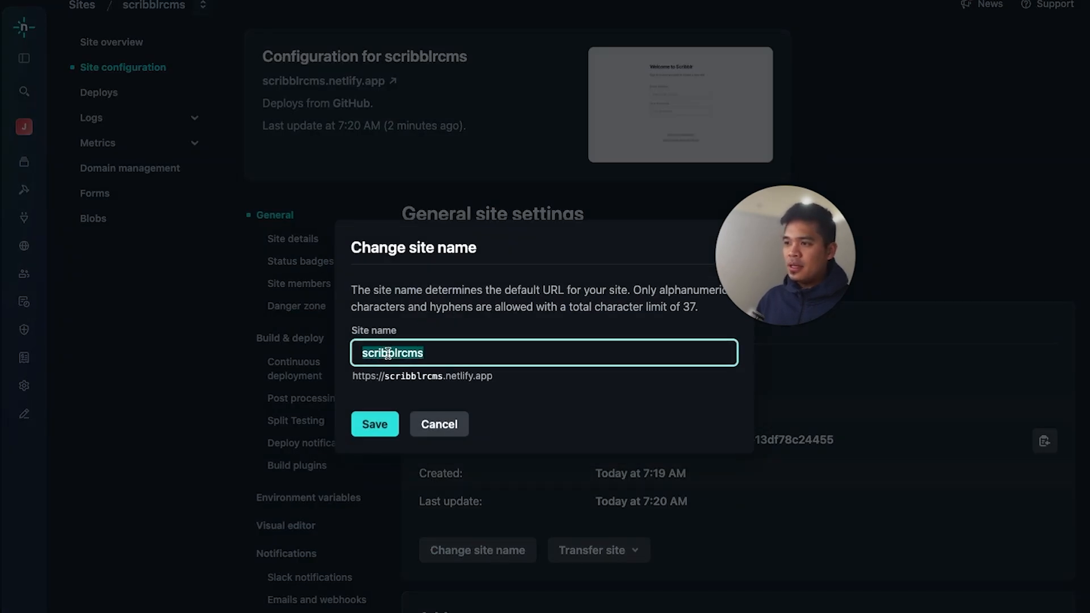
{"action": "left_click", "coordinate": [451, 428]}
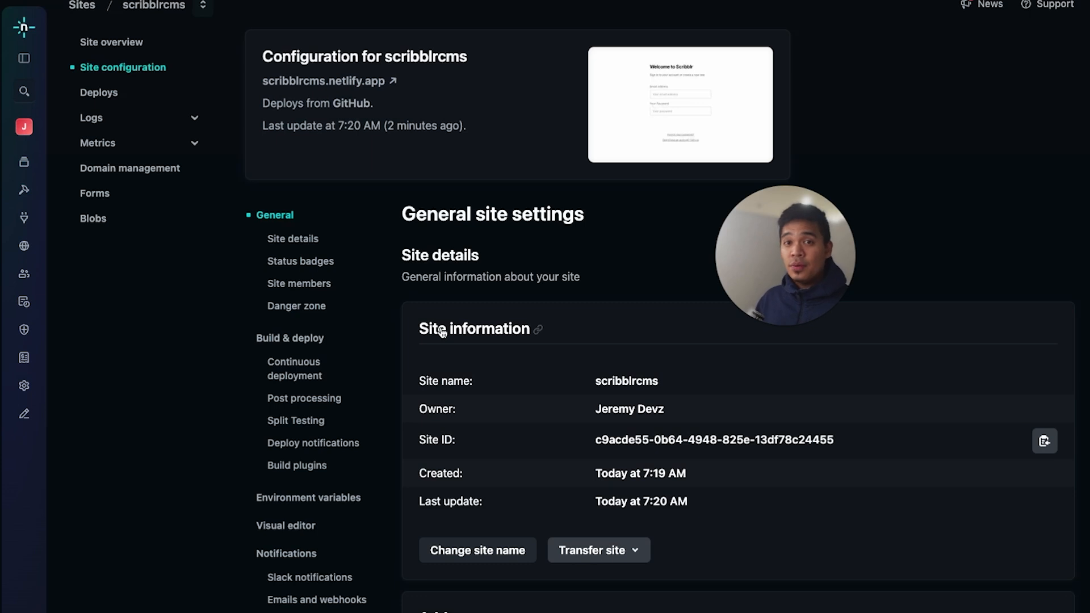
Start adding a custom domain in the site's domain management and verify scribblr.com
{"action": "left_click", "coordinate": [149, 170]}
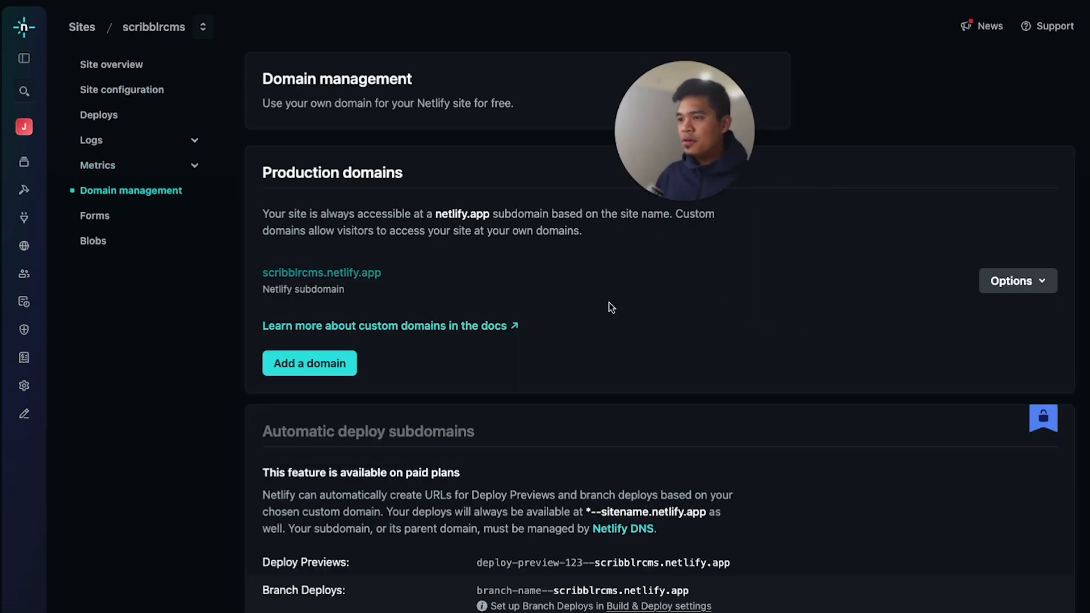
{"action": "left_click", "coordinate": [305, 362]}
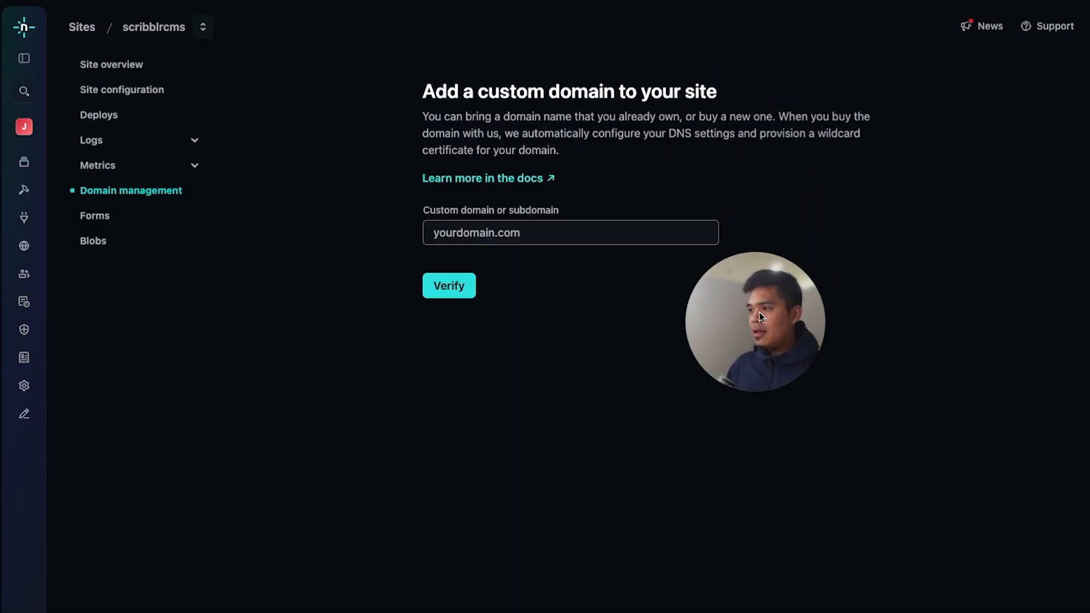
{"action": "left_click", "coordinate": [558, 233]}
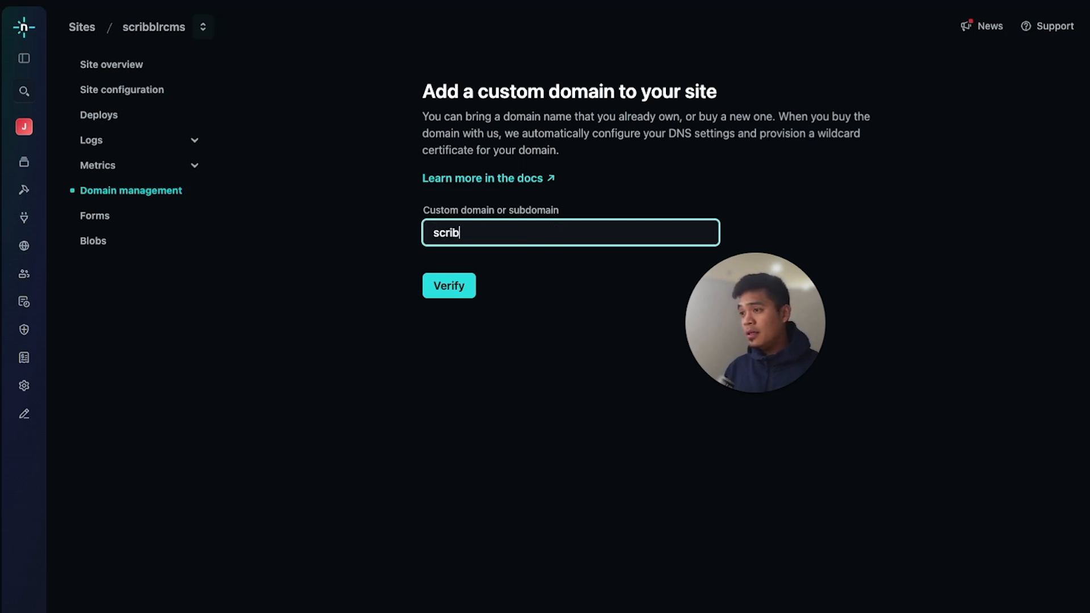
{"action": "type", "text": "scribblr.com"}
{"action": "key", "text": "Return"}
{"action": "left_click", "coordinate": [483, 368]}
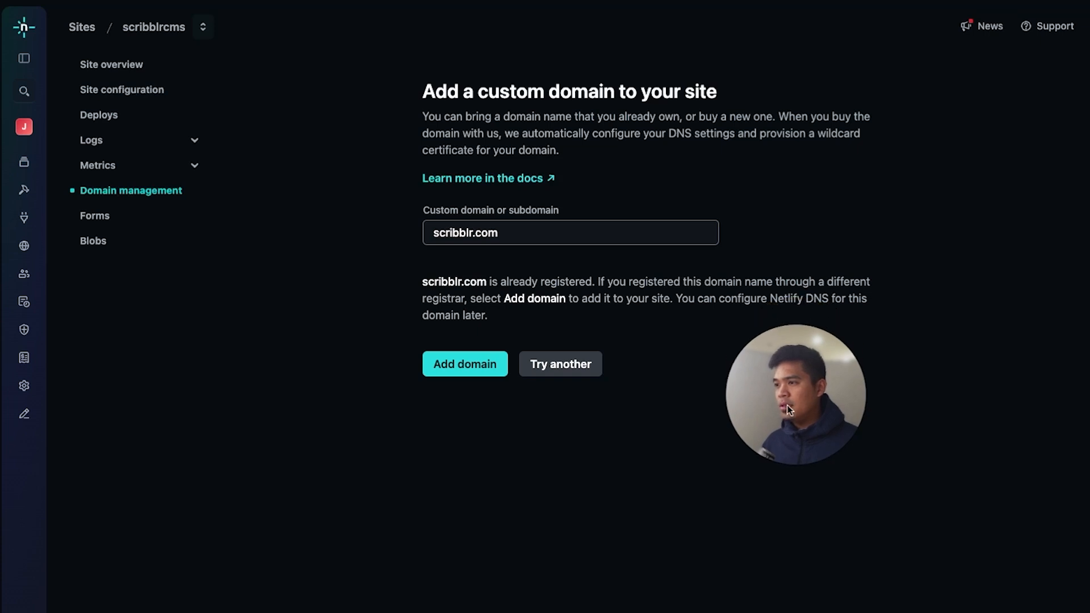
Change the custom domain entry to scribblrcms.com and verify it
{"action": "left_click", "coordinate": [469, 233]}
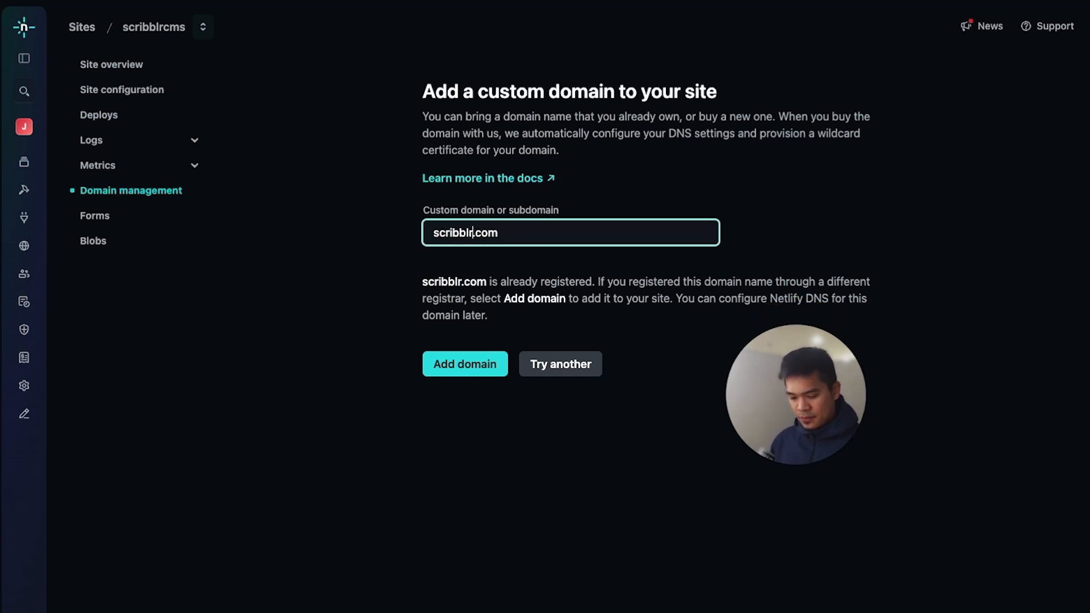
{"action": "type", "text": "cms"}
{"action": "left_click", "coordinate": [440, 289]}
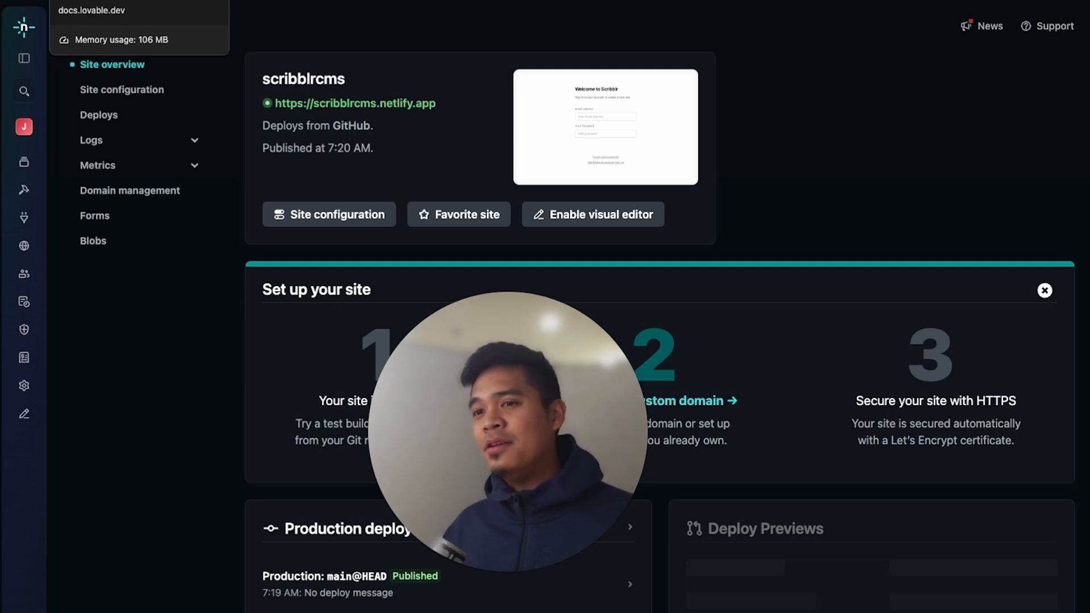
Switch to the Lovable documentation page with the instructions for hosting on Netlify with a custom domain
{"action": "left_click", "coordinate": [96, 0]}
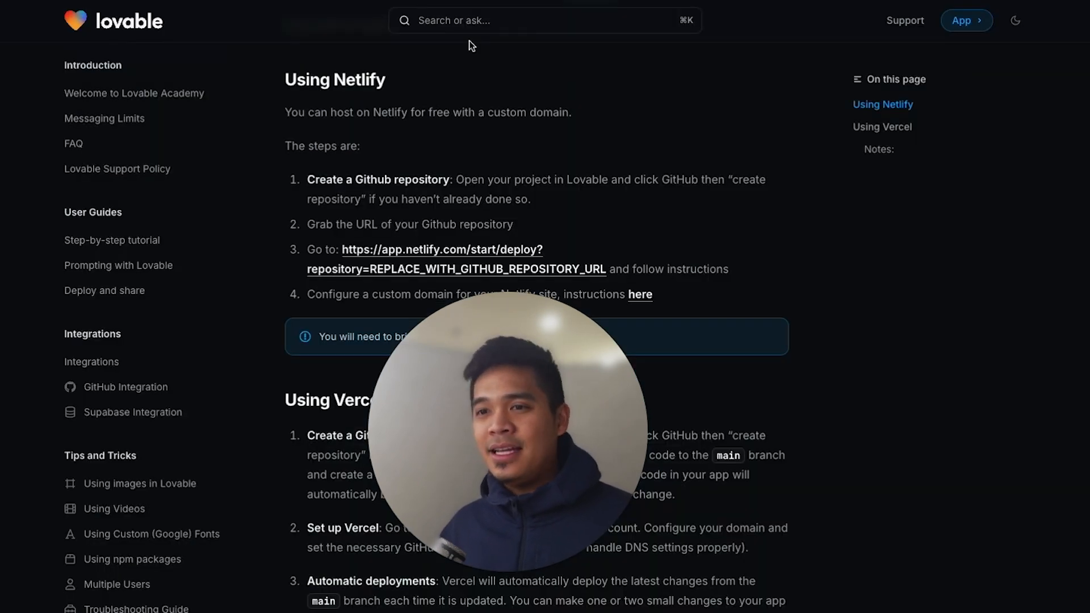